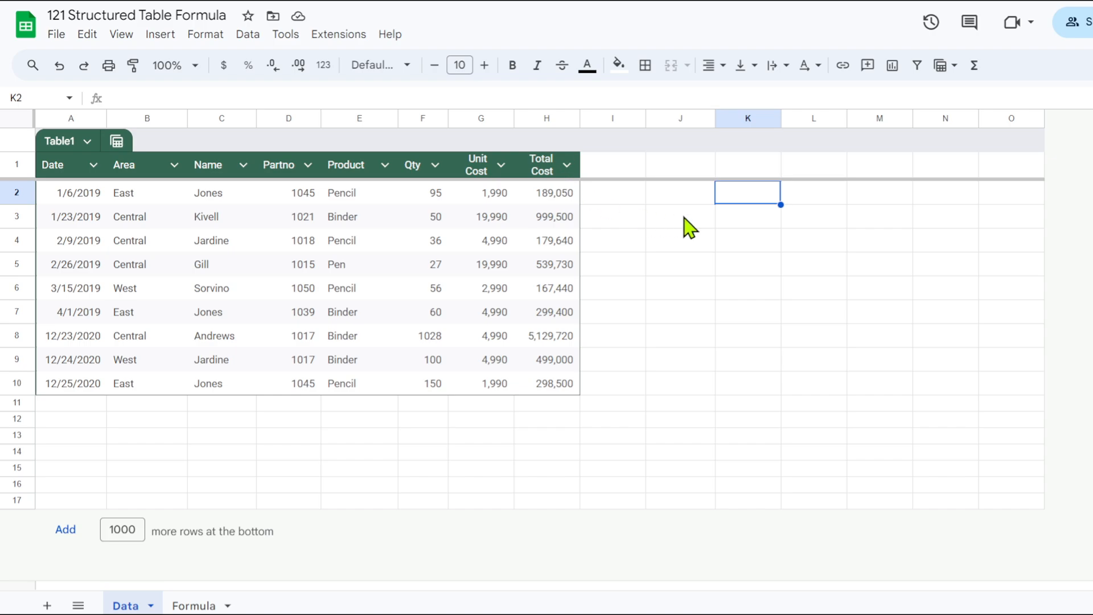
Enter =sum(H2:H9) in cell J2 to total part of the Total Cost column.
{"action": "left_click", "coordinate": [681, 199]}
{"action": "type", "text": "=sum"}
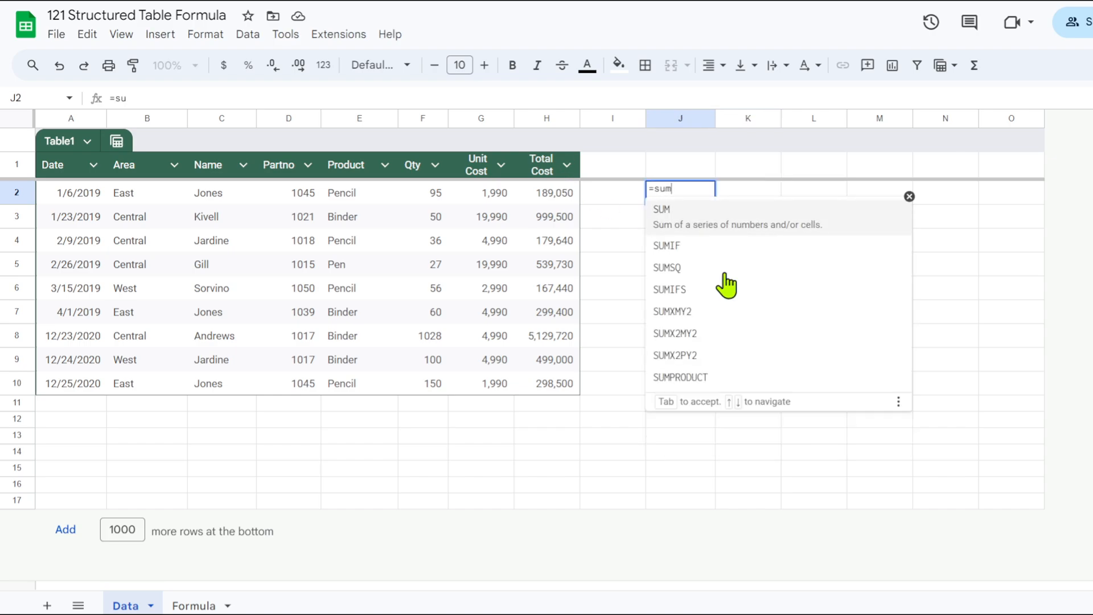
{"action": "type", "text": "("}
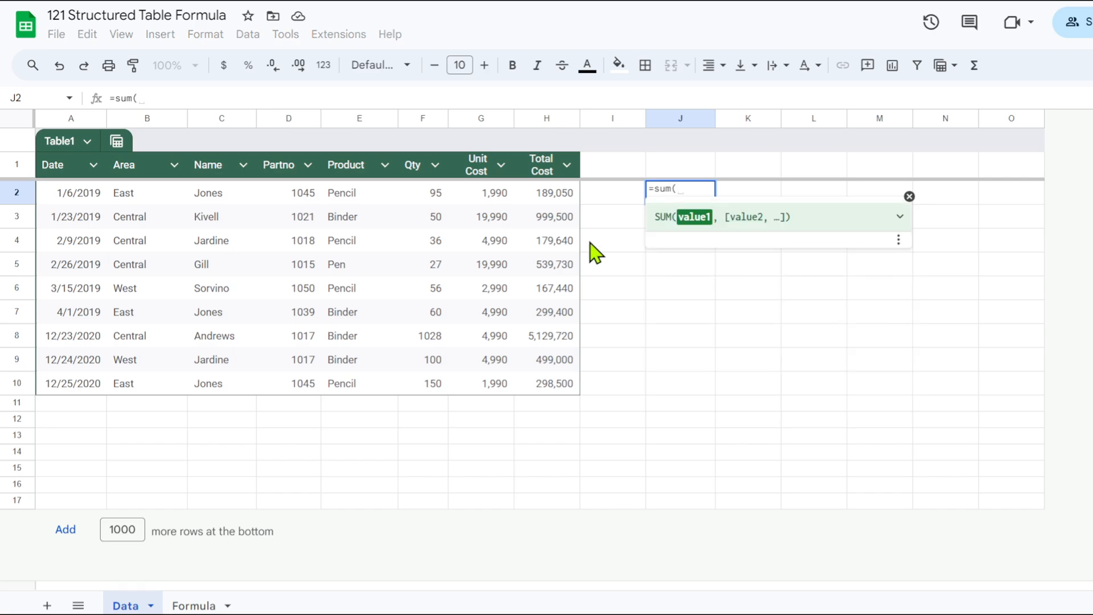
{"action": "left_click_drag", "start_coordinate": [548, 196], "coordinate": [546, 363]}
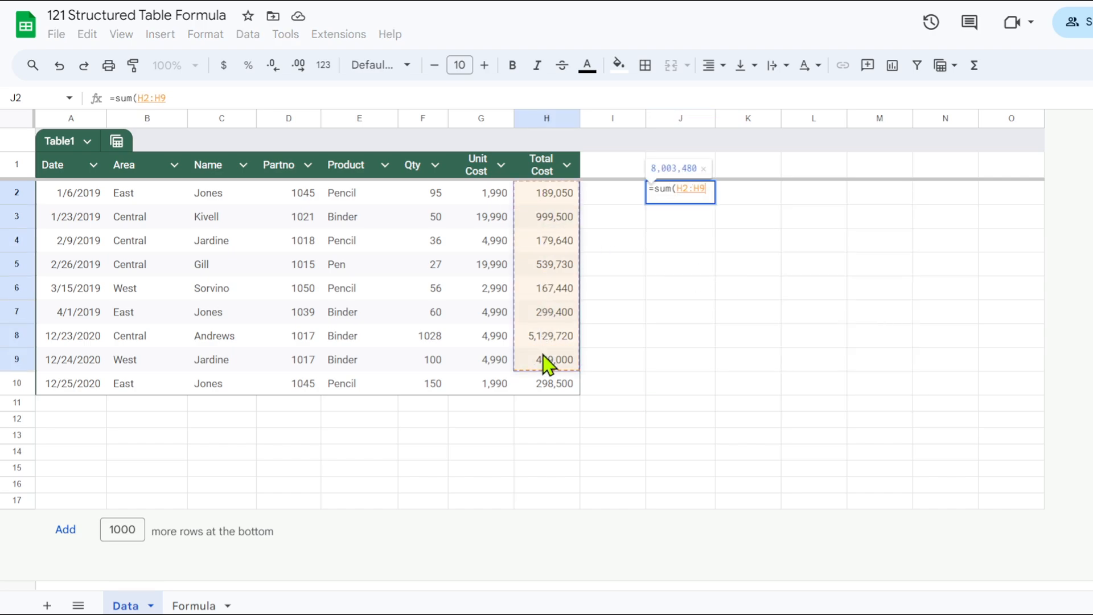
{"action": "key", "text": "Return"}
{"action": "left_click", "coordinate": [693, 201]}
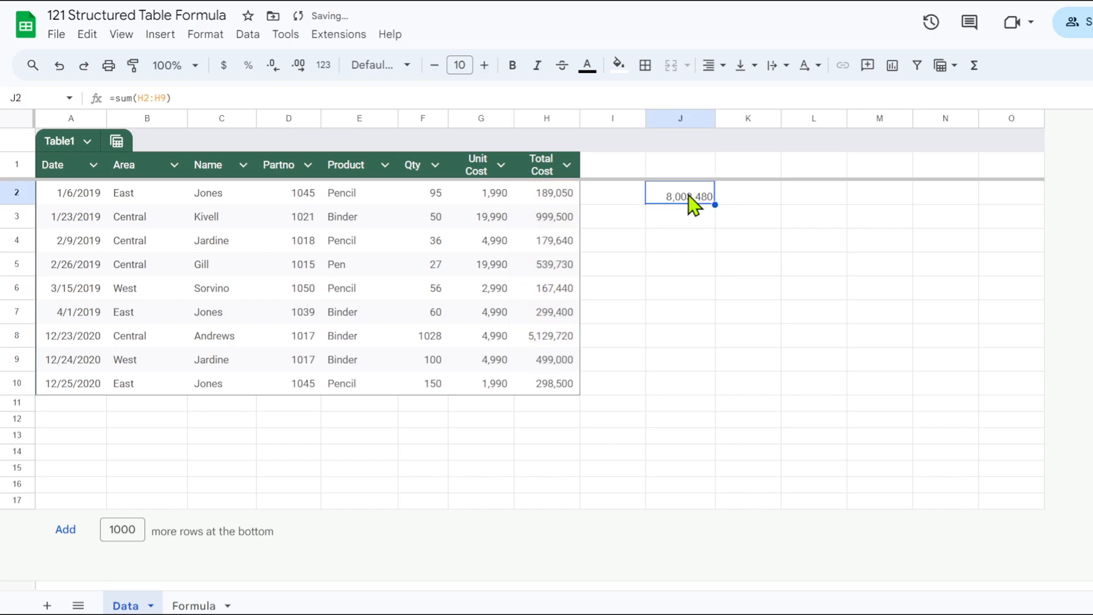
Enter =sum(Table1[Total Cost]) in cell J3 by referencing the table's full Total Cost column, H2:H10.
{"action": "left_click", "coordinate": [692, 225]}
{"action": "type", "text": "="}
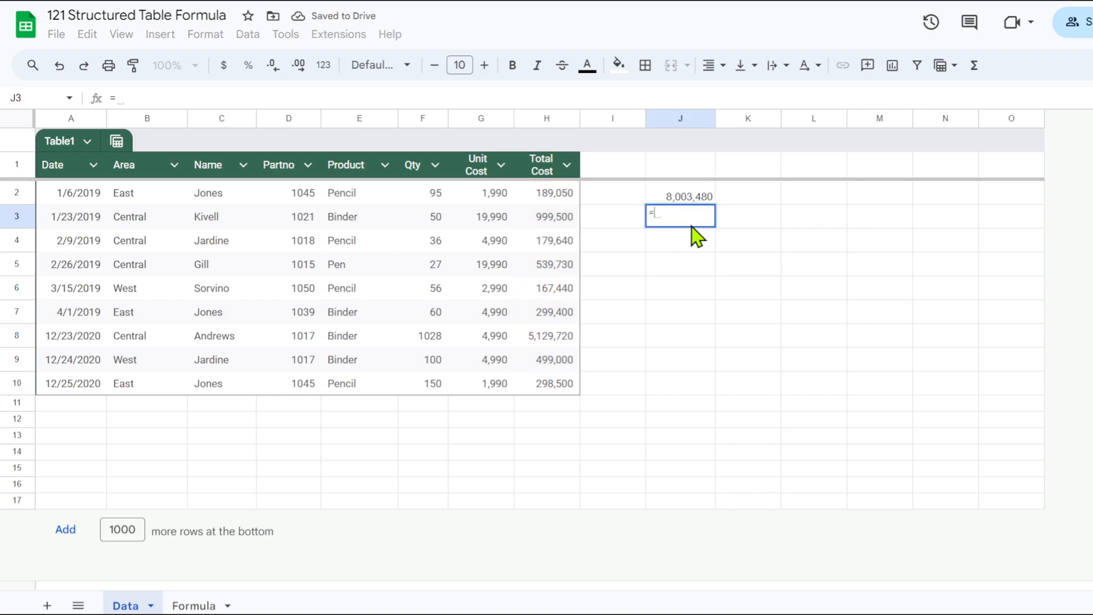
{"action": "type", "text": "sum("}
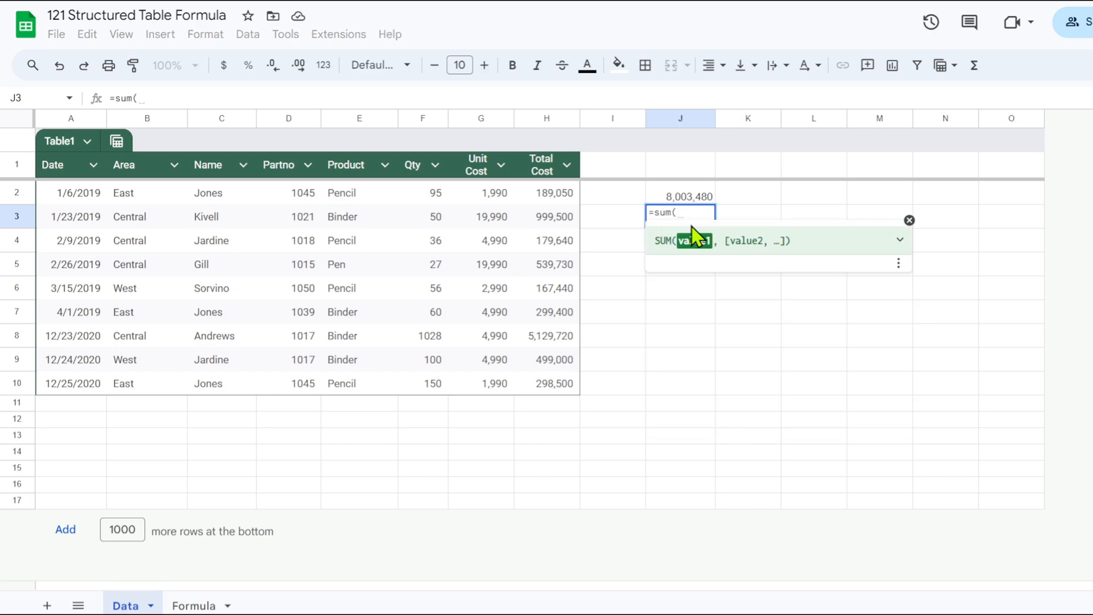
{"action": "left_click_drag", "start_coordinate": [550, 194], "coordinate": [560, 386]}
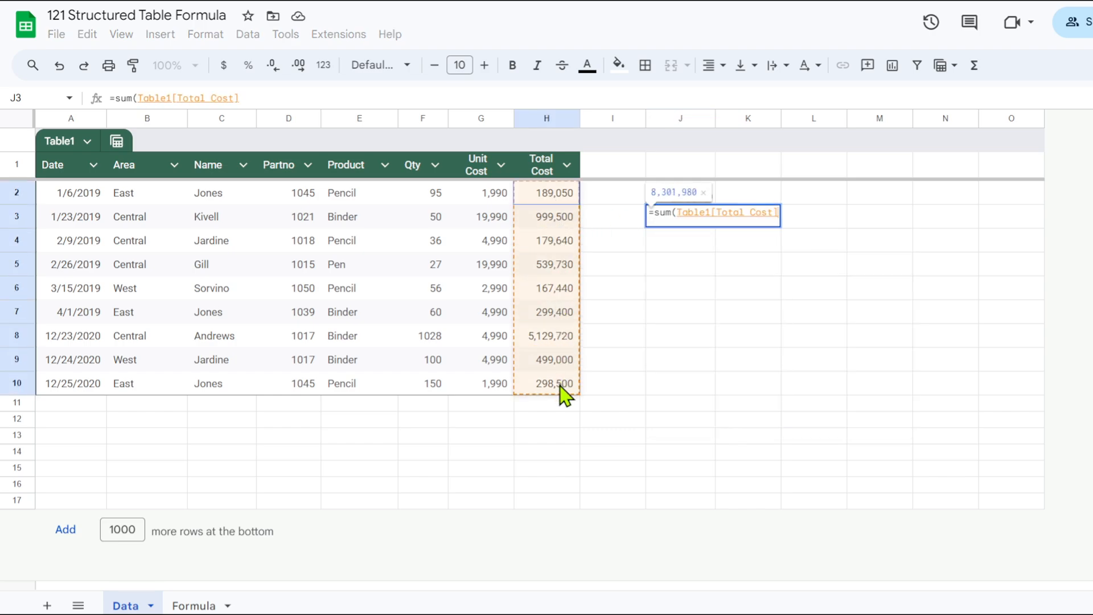
{"action": "mouse_move", "coordinate": [563, 395]}
{"action": "left_mouse_down"}
{"action": "mouse_move", "coordinate": [551, 214]}
{"action": "mouse_move", "coordinate": [551, 390]}
{"action": "left_mouse_up"}
{"action": "left_click_drag", "start_coordinate": [550, 390], "coordinate": [551, 387]}
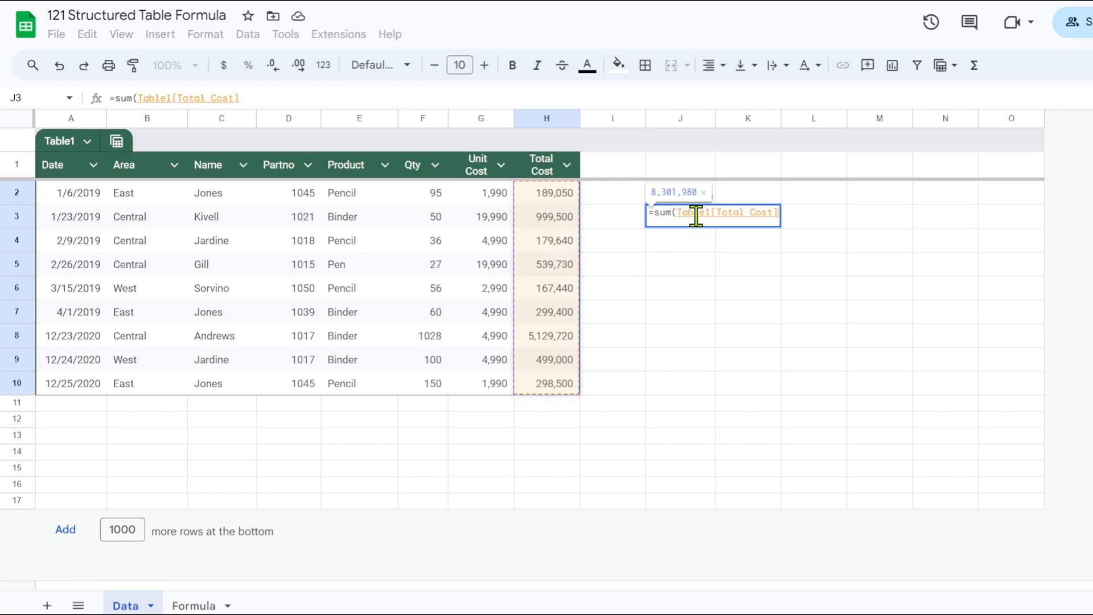
{"action": "key", "text": "Return"}
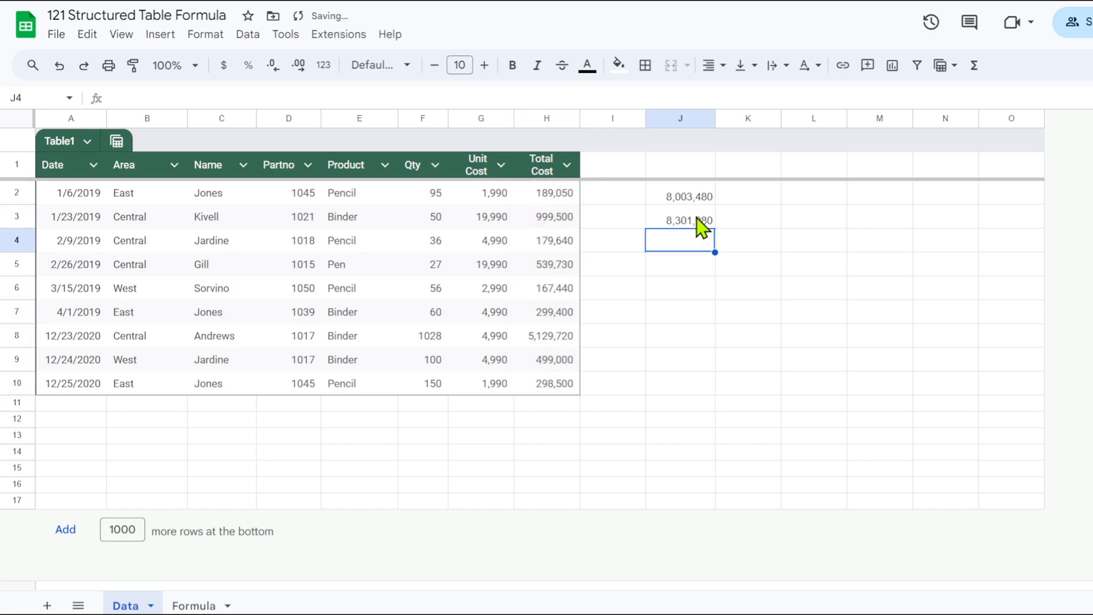
{"action": "left_click", "coordinate": [694, 219]}
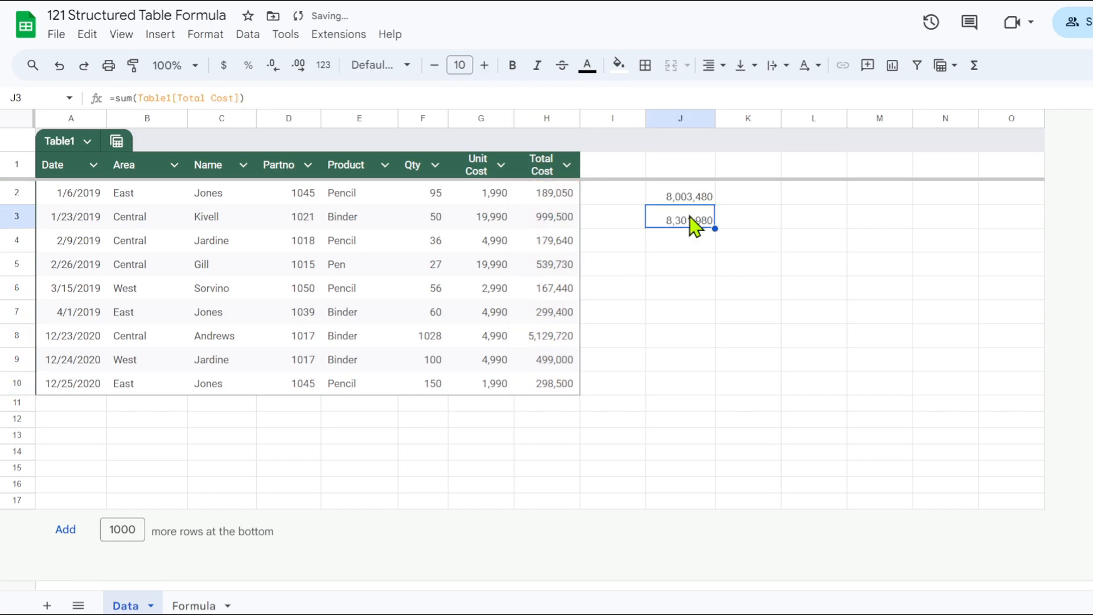
Enter =counta(Table1[Date]) in cell J4 to count the entries in the table's Date column.
{"action": "left_click", "coordinate": [692, 246]}
{"action": "type", "text": "="}
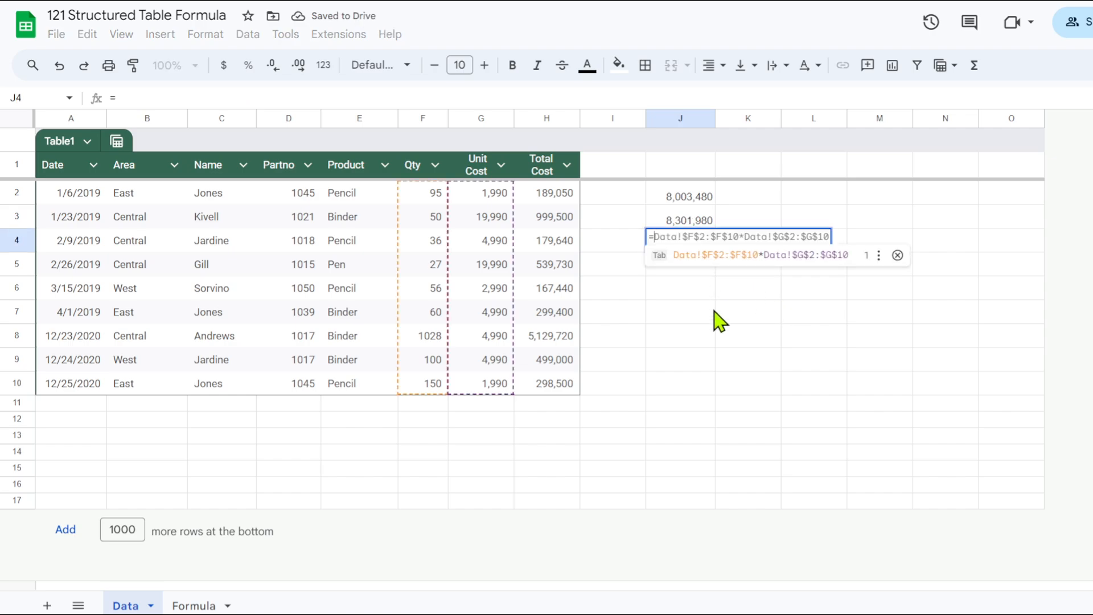
{"action": "type", "text": "tab"}
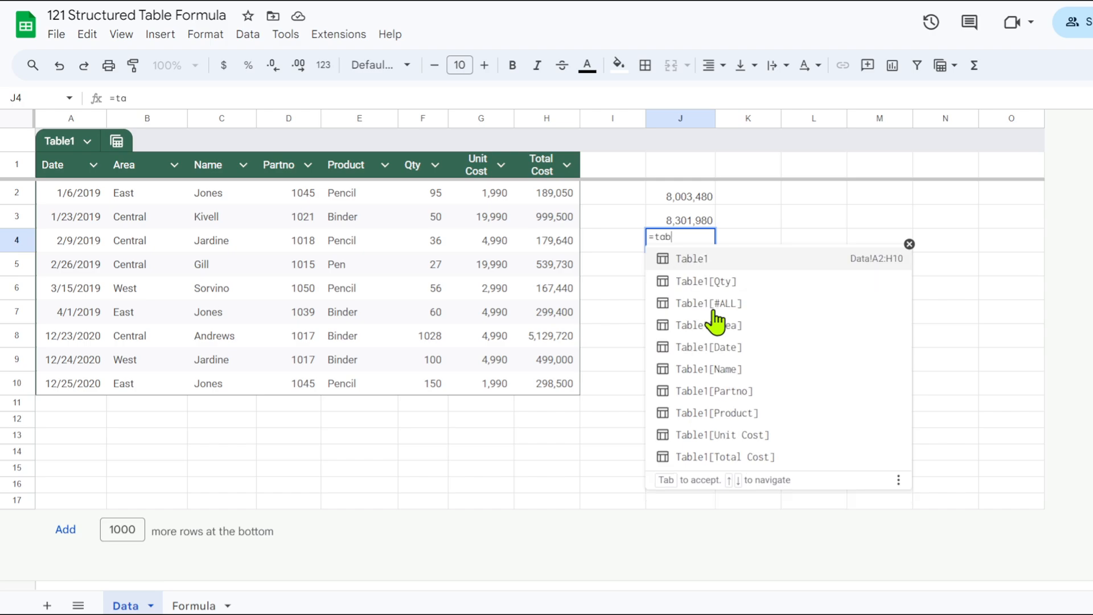
{"action": "type", "text": "le"}
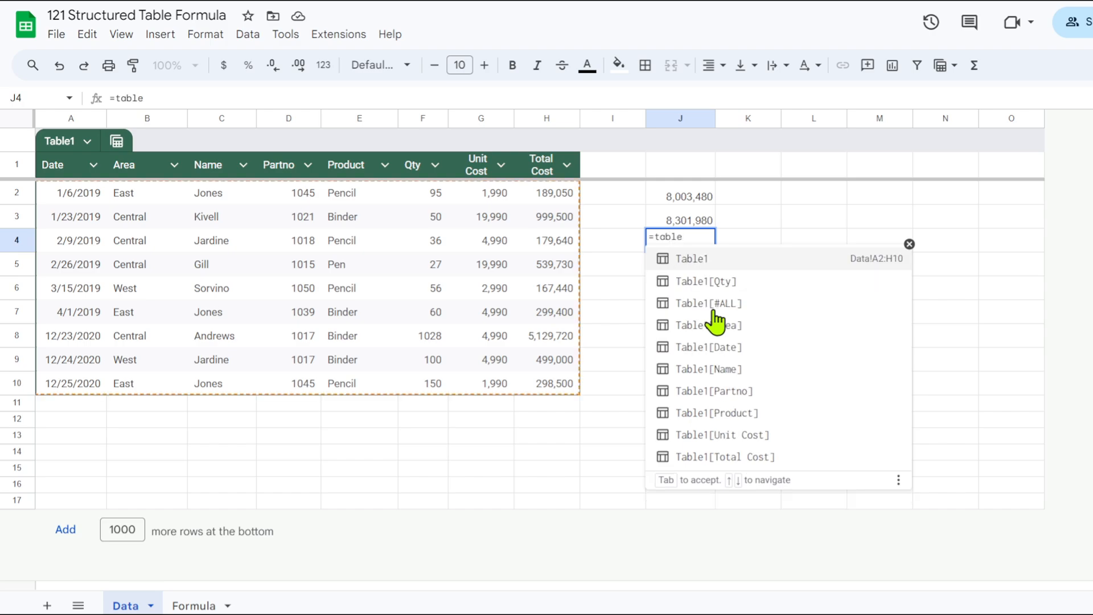
{"action": "type", "text": "1"}
{"action": "key", "text": "BackSpace"}
{"action": "left_click", "coordinate": [706, 354]}
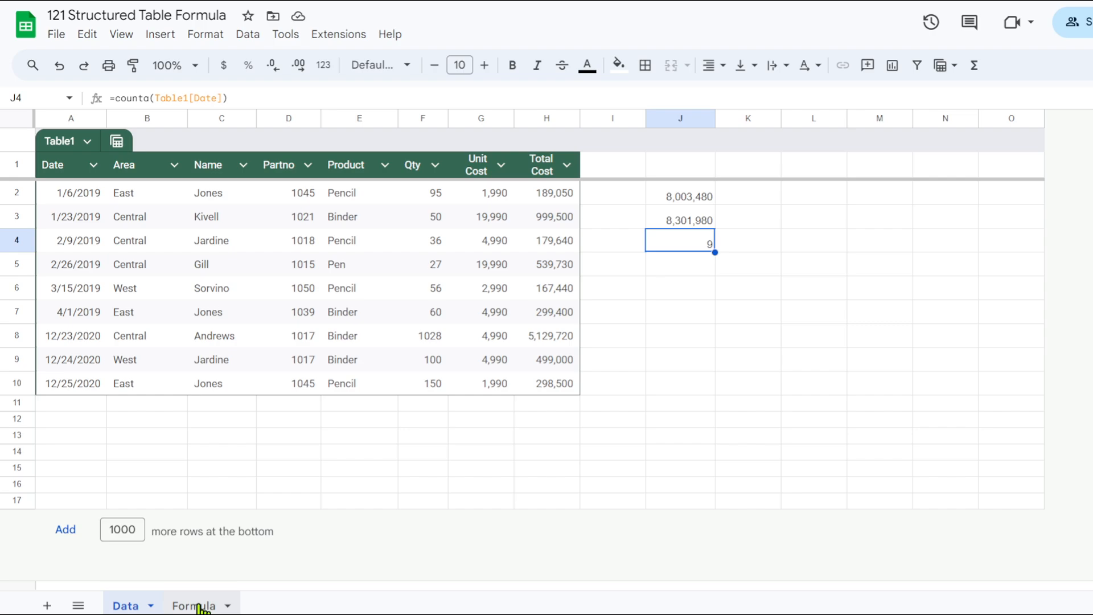
On the Formula sheet, enter the array formula ={Table1[Partno],Table1[Product],Table1[Unit Cost]} in cell A3.
{"action": "left_click", "coordinate": [194, 605]}
{"action": "left_click", "coordinate": [58, 167]}
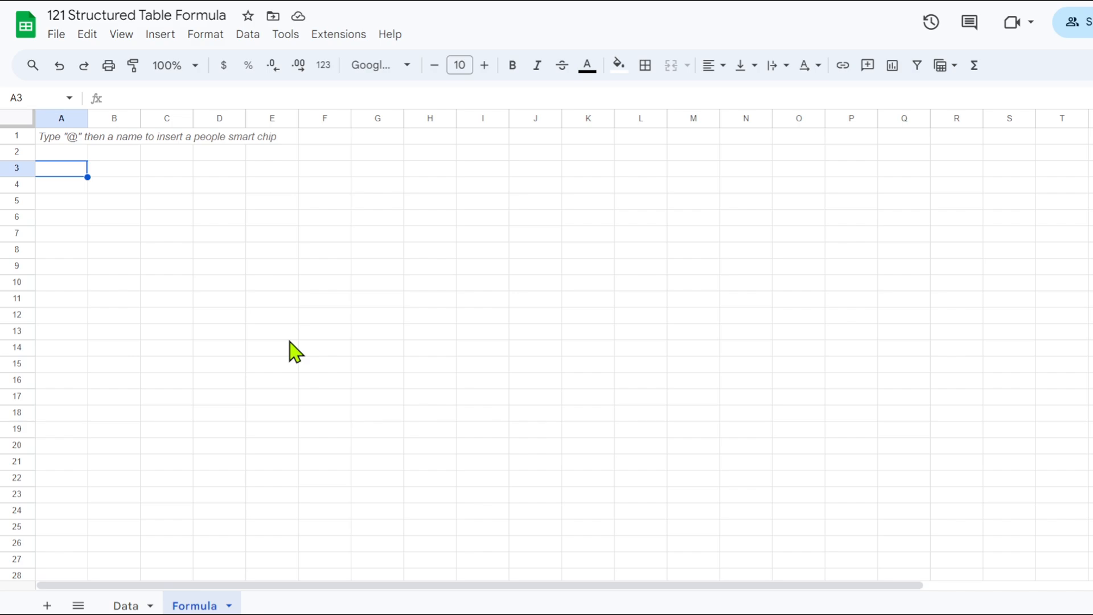
{"action": "type", "text": "="}
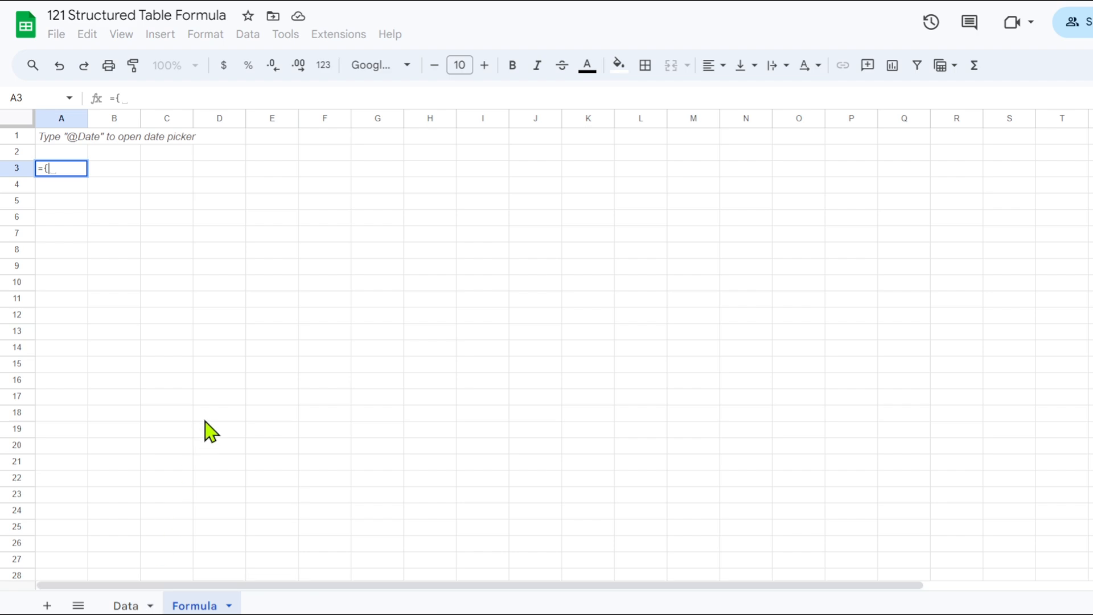
{"action": "type", "text": "{t"}
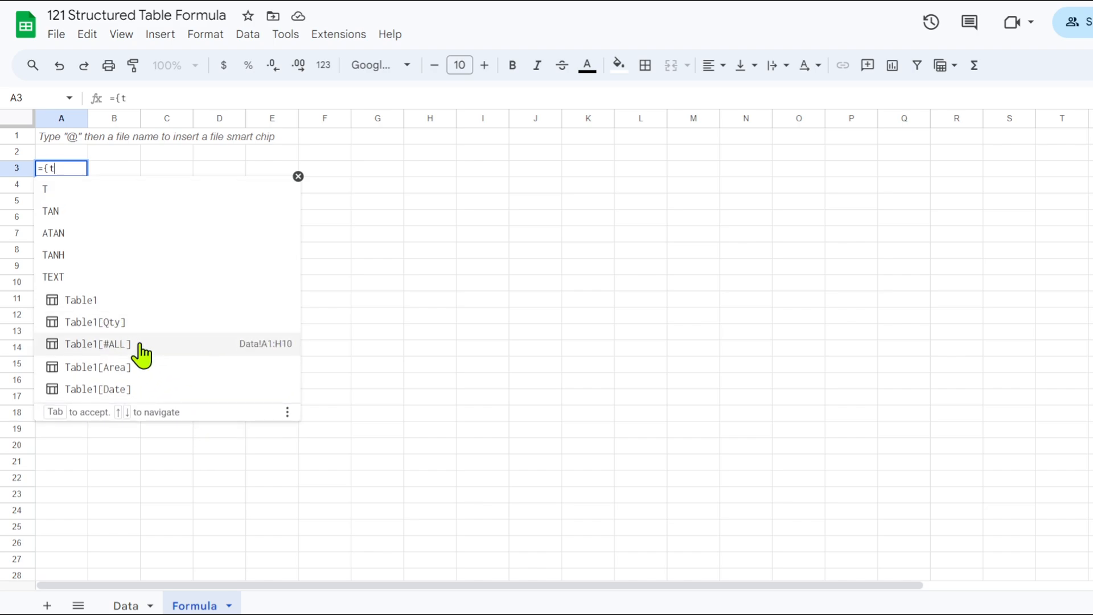
{"action": "type", "text": "abl"}
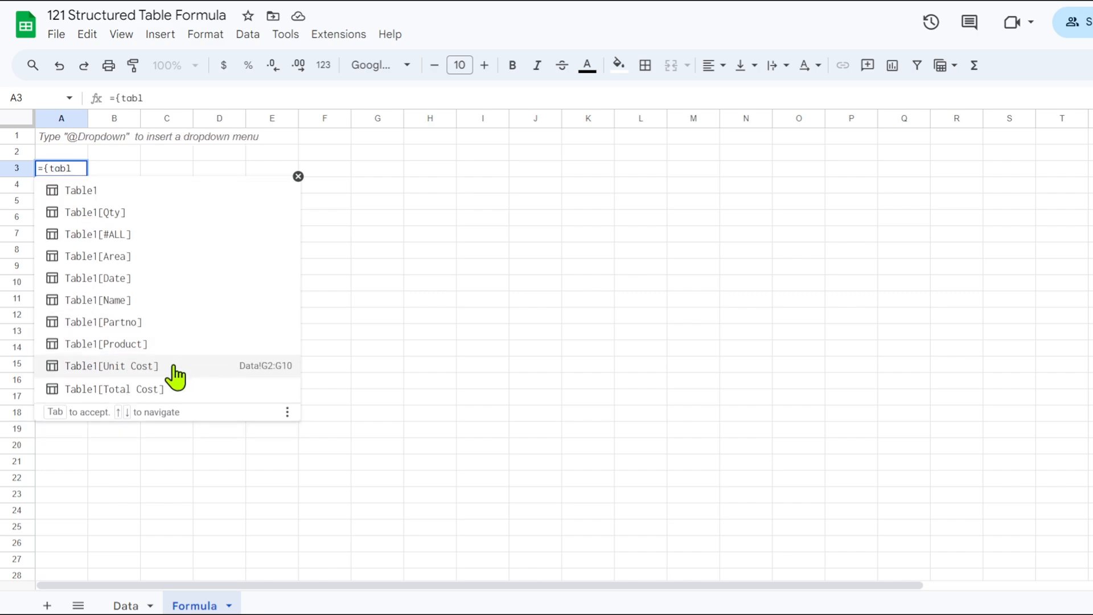
{"action": "left_click", "coordinate": [173, 322]}
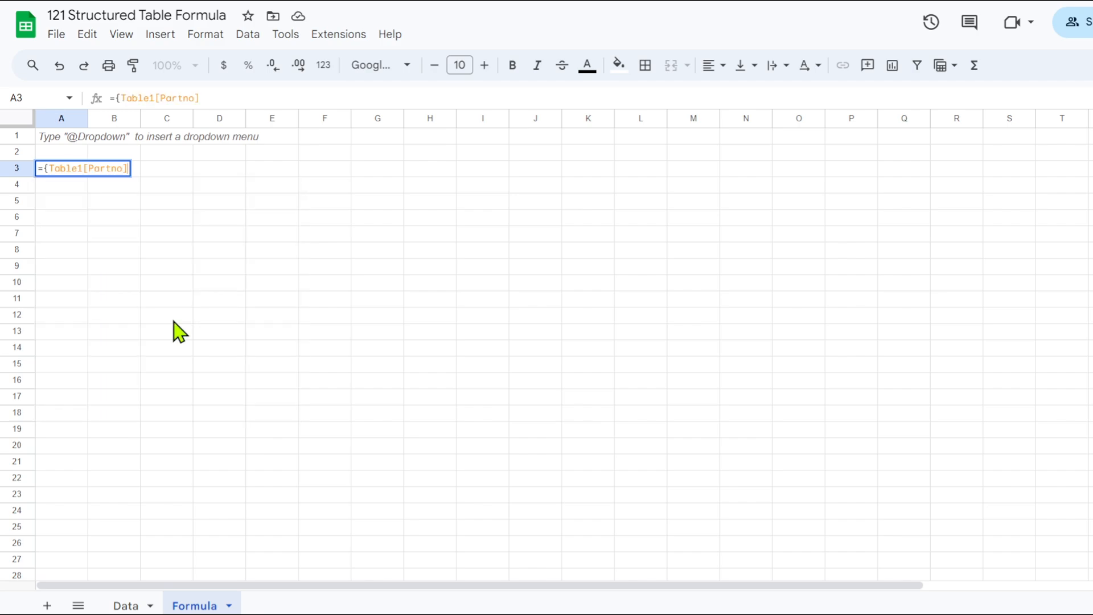
{"action": "type", "text": ",prod"}
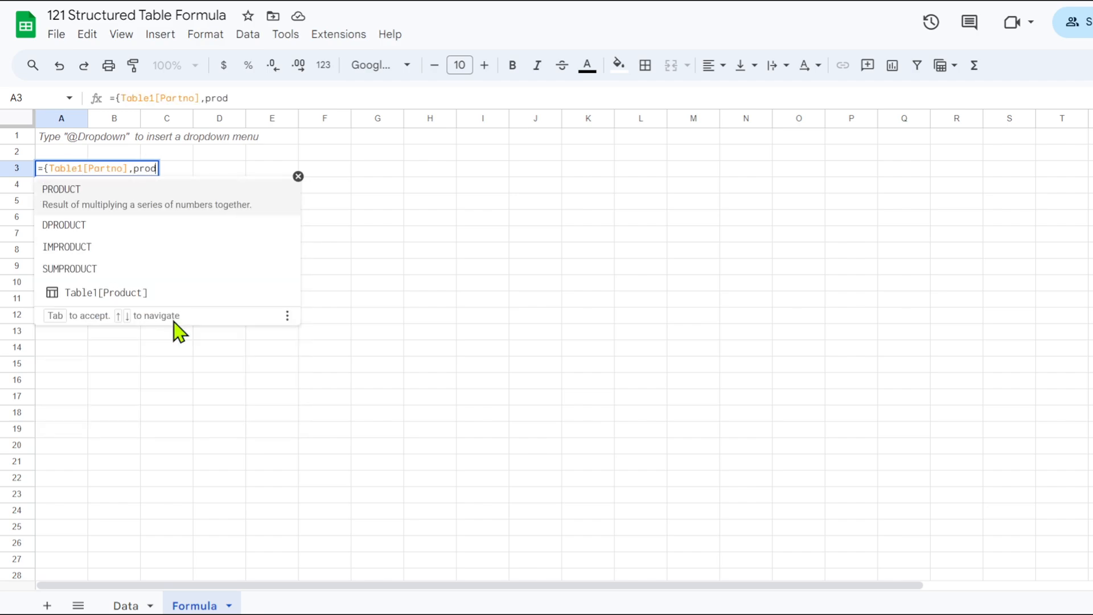
{"action": "left_click", "coordinate": [115, 290]}
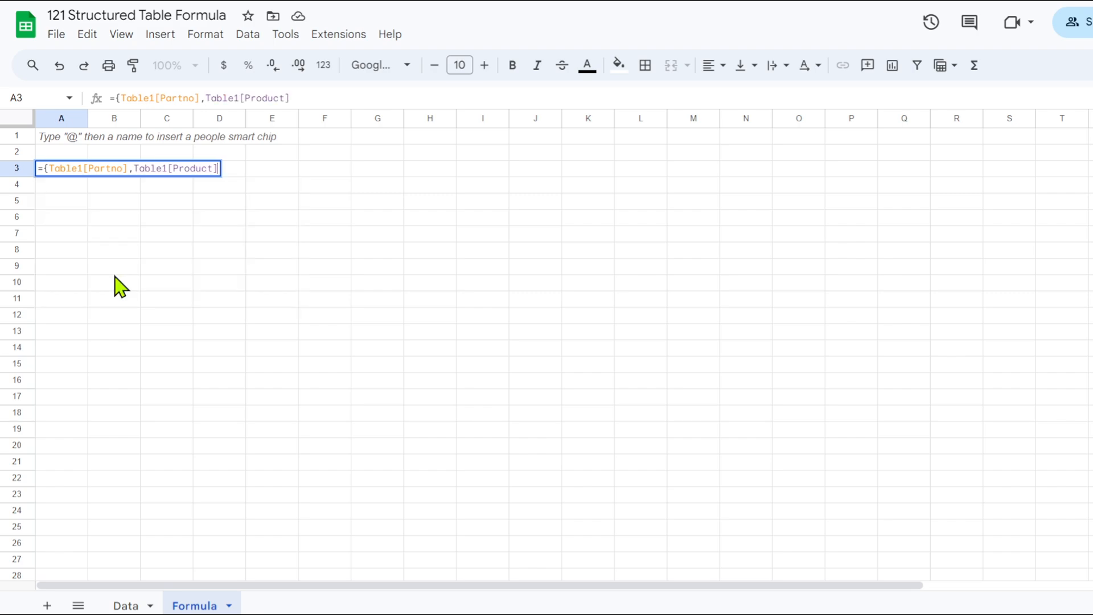
{"action": "type", "text": ",uni"}
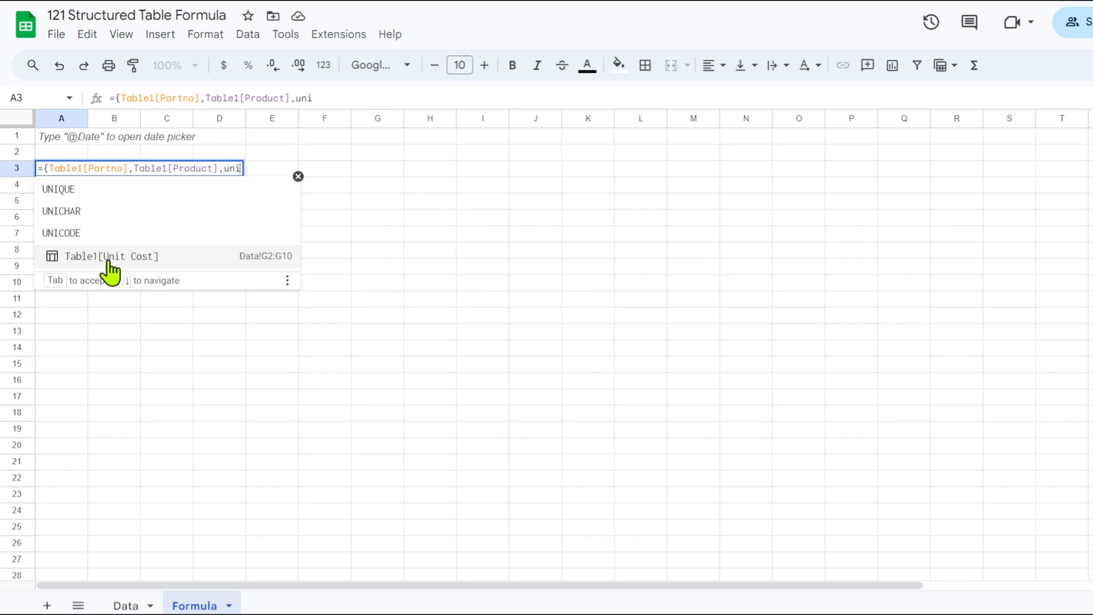
{"action": "left_click", "coordinate": [115, 265]}
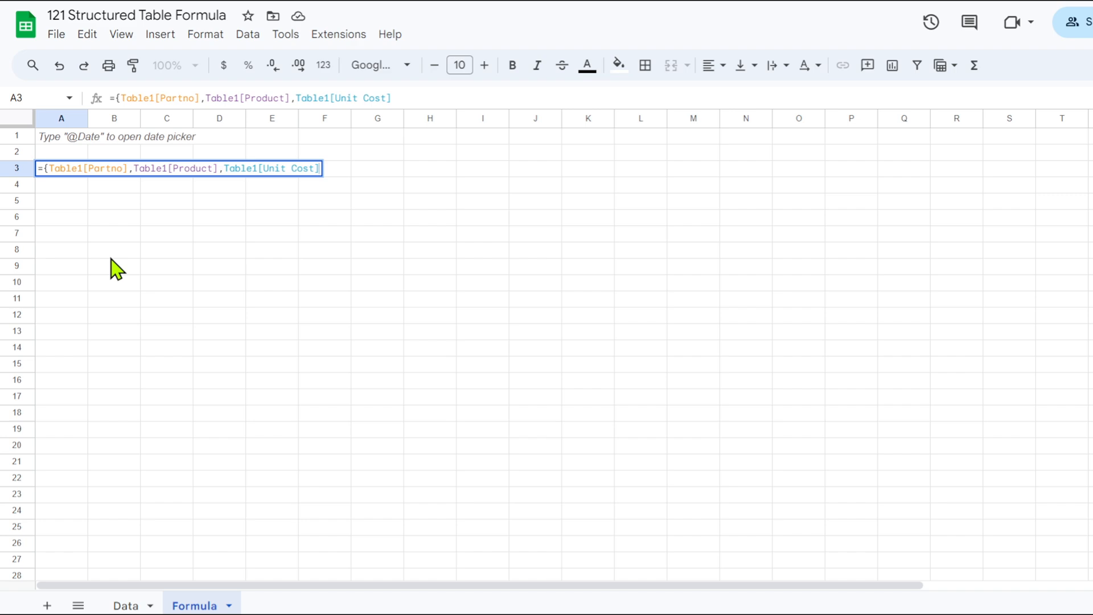
{"action": "key", "text": "Return"}
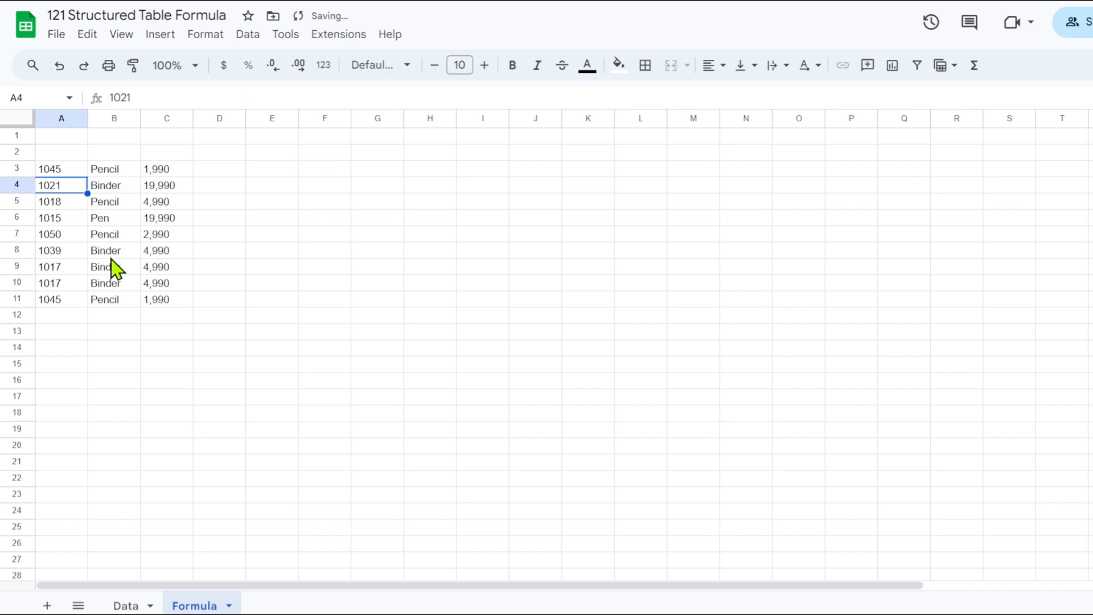
{"action": "left_click", "coordinate": [45, 170]}
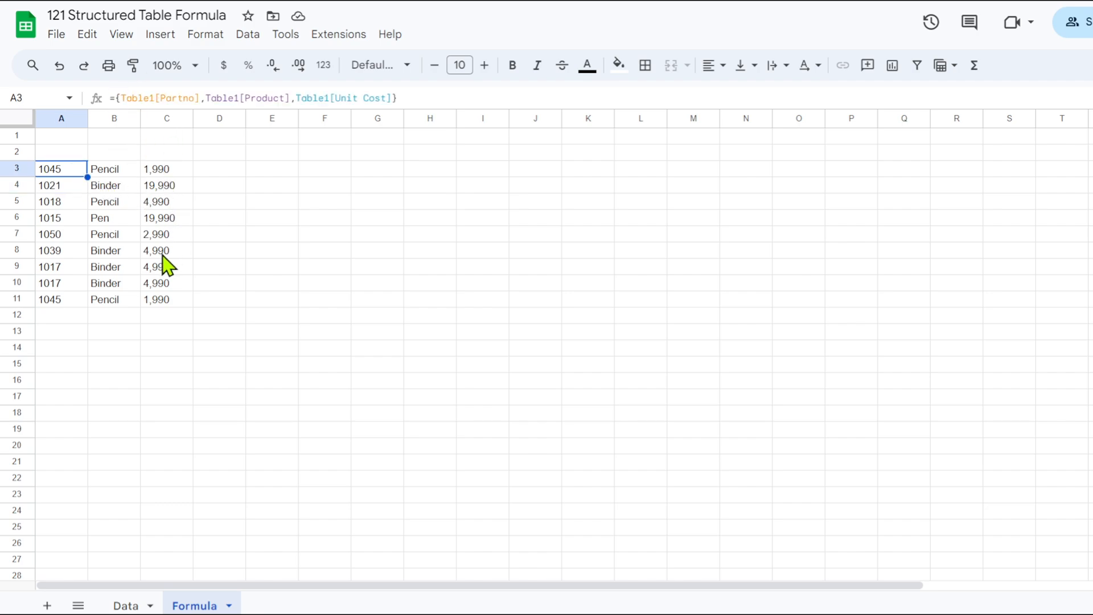
{"action": "left_click", "coordinate": [325, 169]}
{"action": "type", "text": "="}
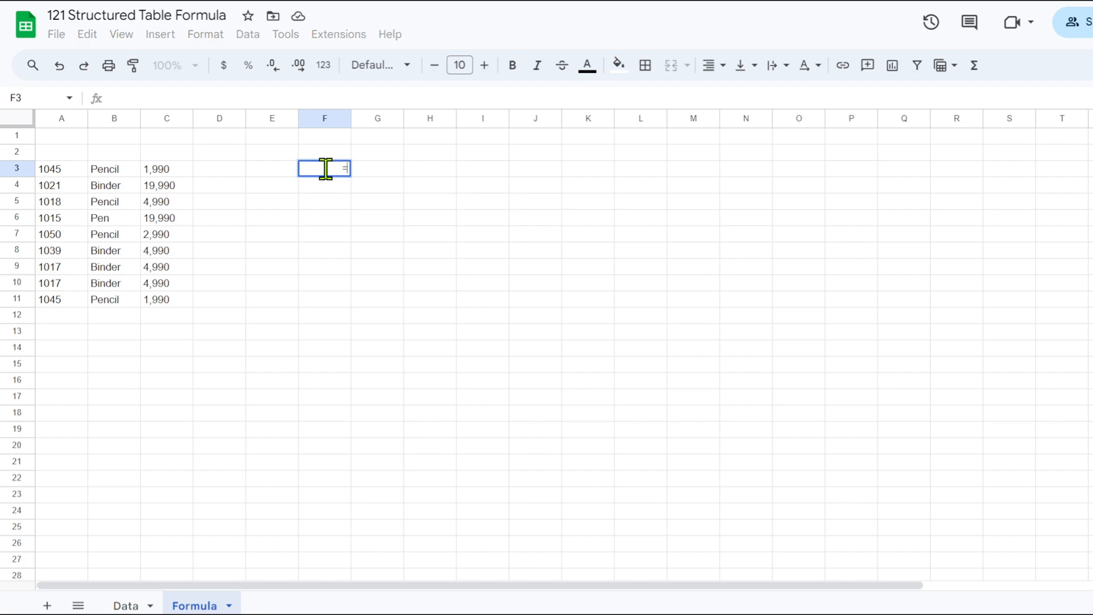
{"action": "type", "text": "tab"}
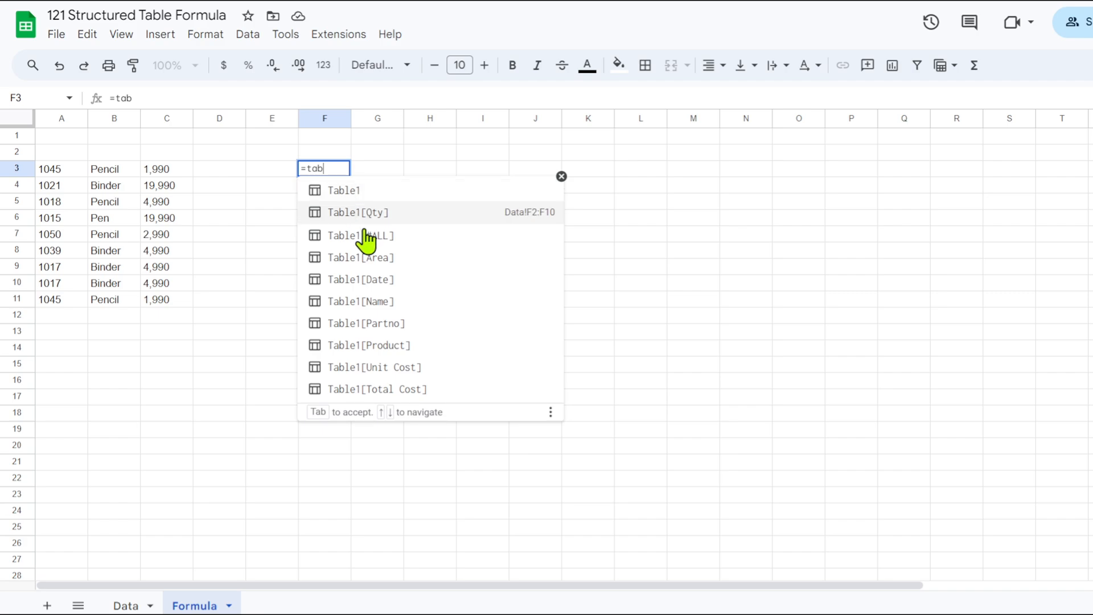
{"action": "key", "text": "Escape"}
{"action": "left_click", "coordinate": [59, 175]}
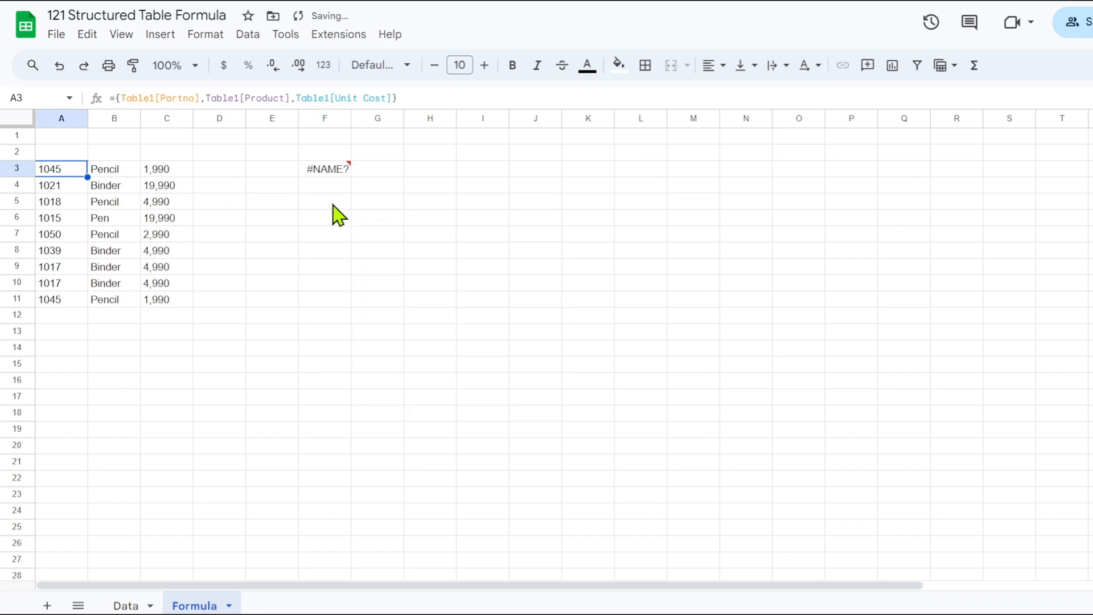
{"action": "left_click", "coordinate": [328, 174]}
{"action": "key", "text": "Delete"}
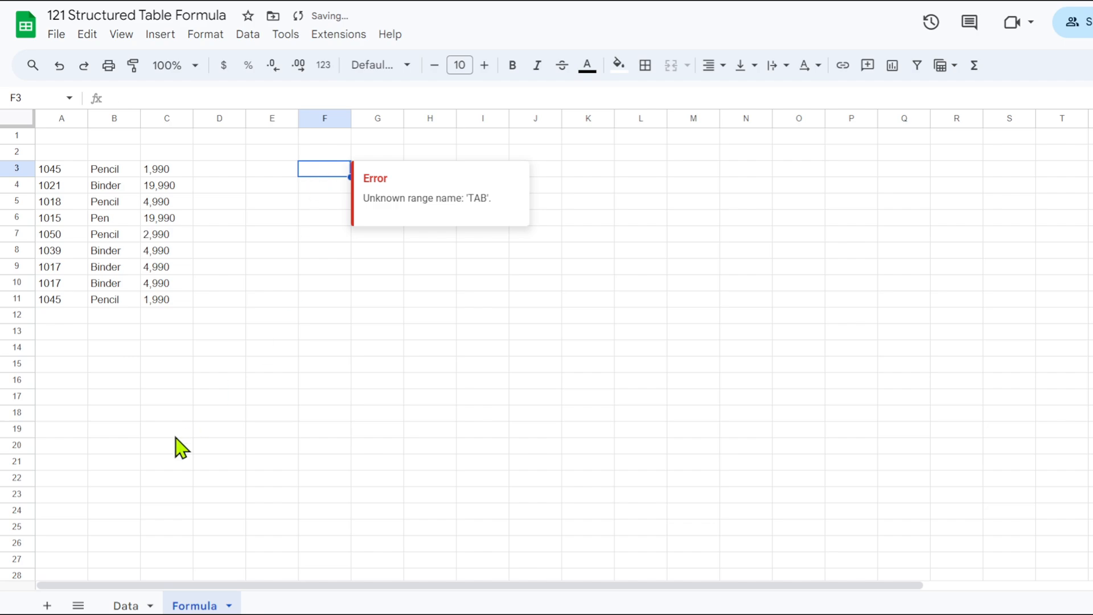
Copy the Product, Qty and Unit Cost headers (E1:G1) from the Data sheet and paste them without formatting at A2 on the Formula sheet.
{"action": "left_click", "coordinate": [125, 607]}
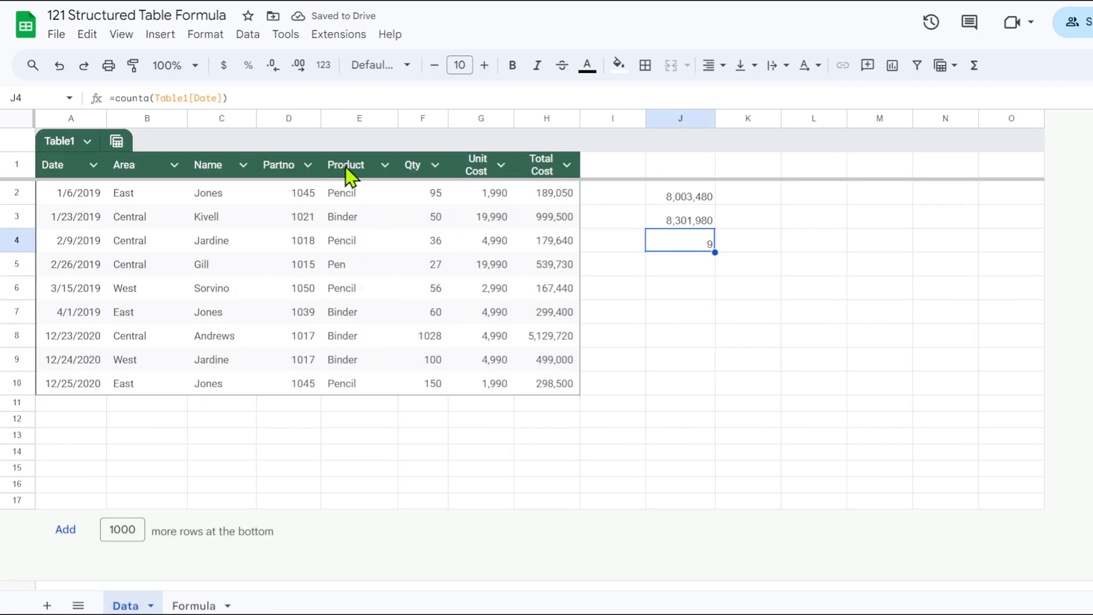
{"action": "left_click_drag", "start_coordinate": [341, 177], "coordinate": [466, 170]}
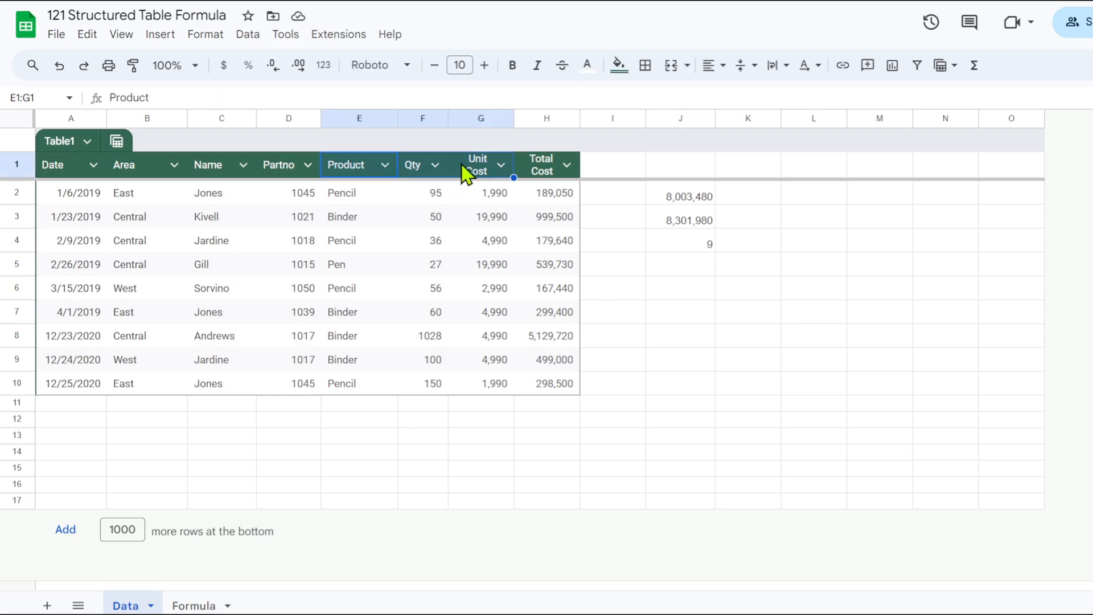
{"action": "right_click", "coordinate": [464, 170]}
{"action": "left_click", "coordinate": [532, 170]}
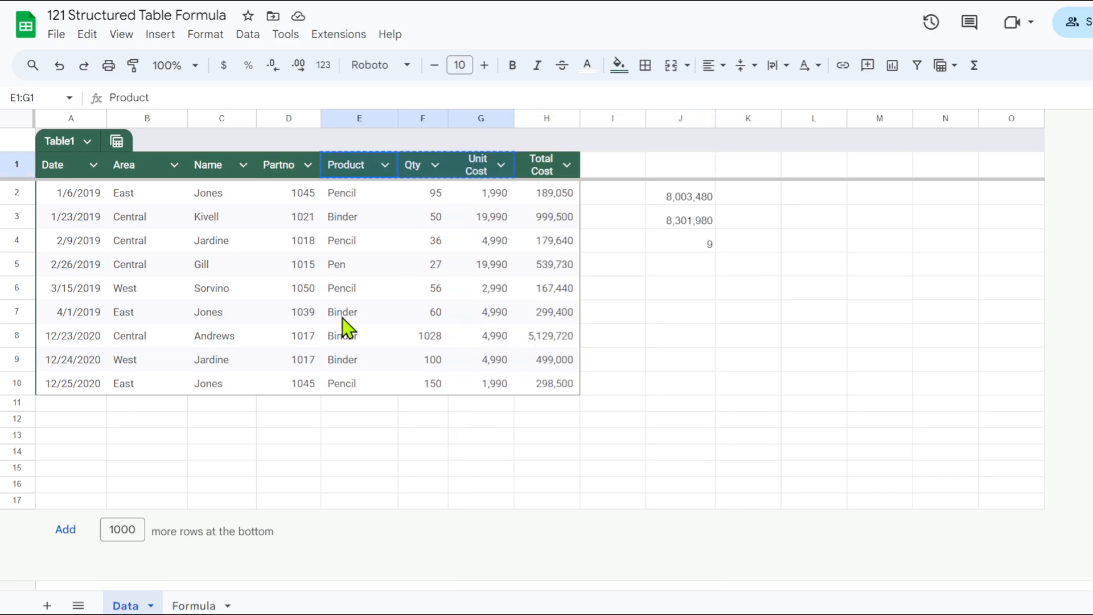
{"action": "left_click", "coordinate": [197, 606]}
{"action": "left_click", "coordinate": [57, 152]}
{"action": "right_click", "coordinate": [57, 152]}
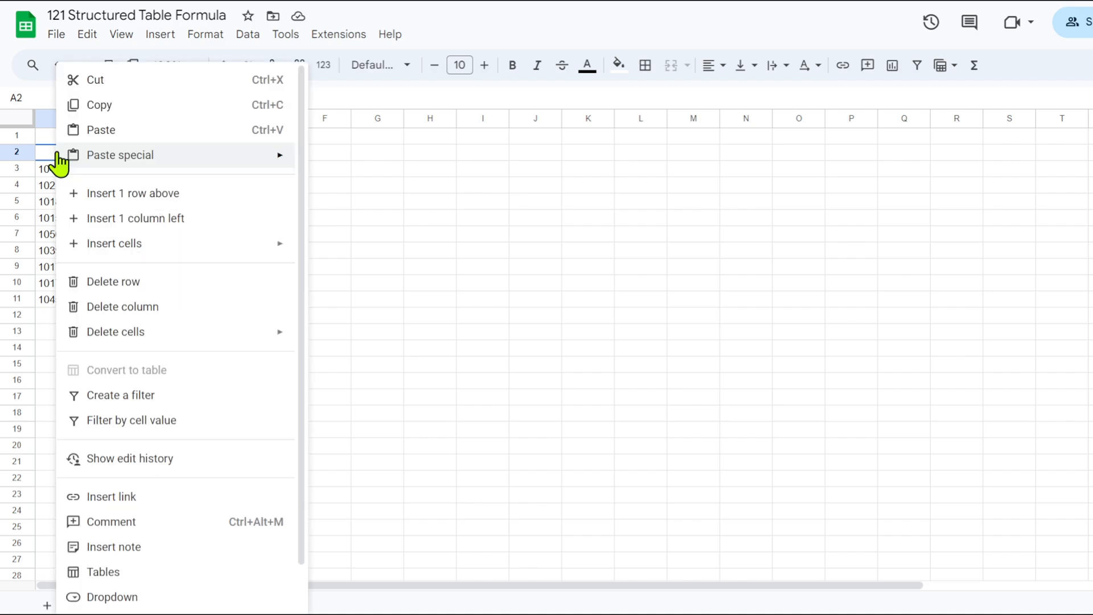
{"action": "mouse_move", "coordinate": [180, 160]}
{"action": "left_click", "coordinate": [350, 165]}
{"action": "left_click", "coordinate": [281, 237]}
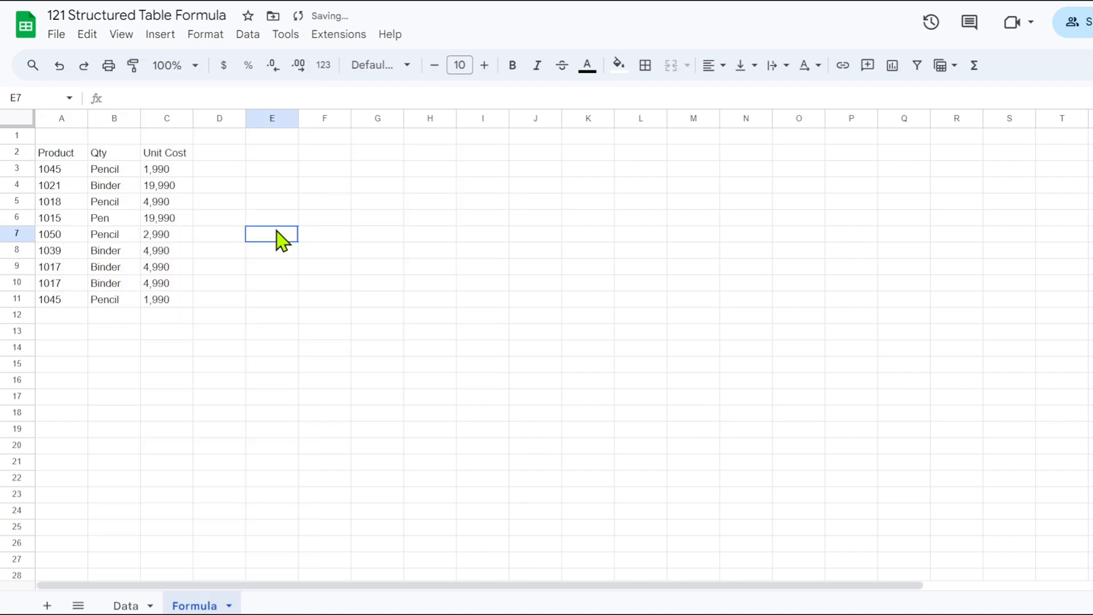
{"action": "left_click", "coordinate": [49, 172]}
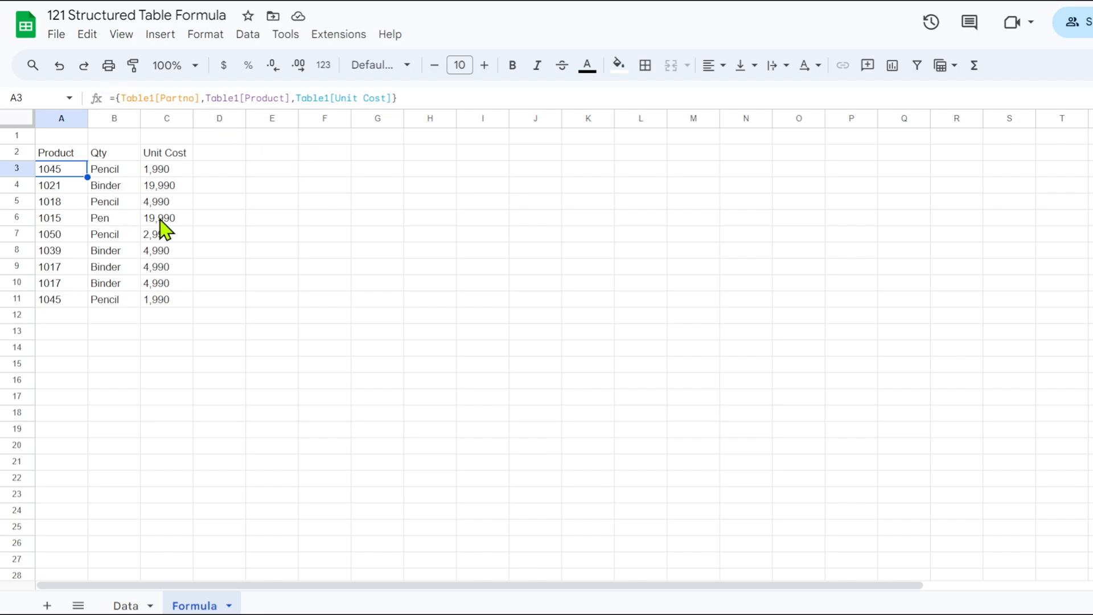
Copy the array formula from cell A3 and paste it into cell E2 on the Formula sheet.
{"action": "key", "text": "ctrl+c"}
{"action": "left_click", "coordinate": [276, 154]}
{"action": "key", "text": "ctrl+v"}
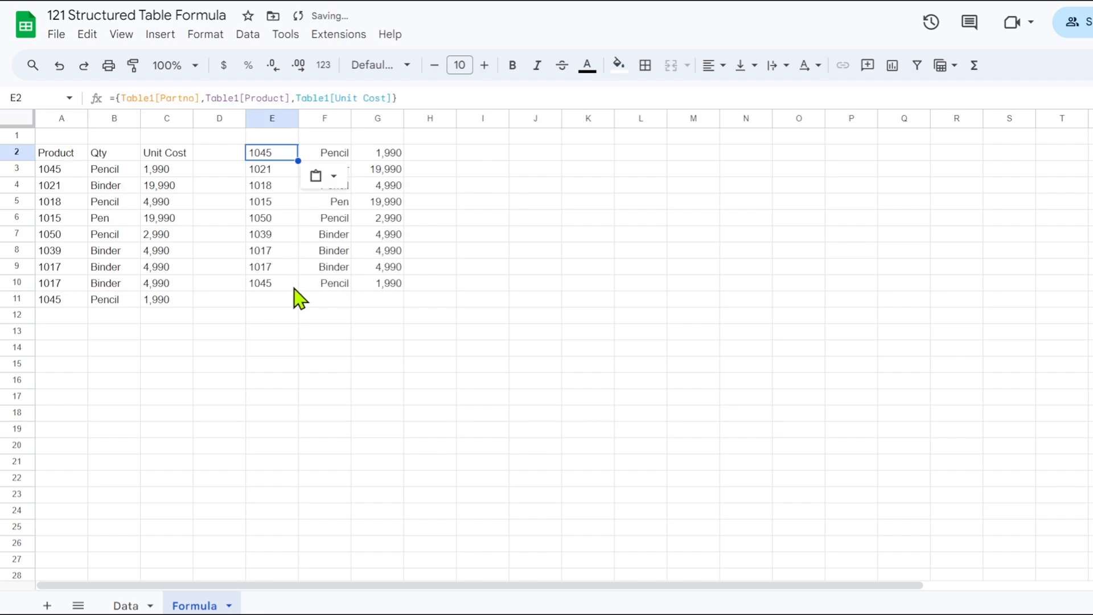
Insert Data!E1:G; before the first table reference in the E2 array formula to stack the Data sheet's headers above the columns.
{"action": "left_click", "coordinate": [120, 98]}
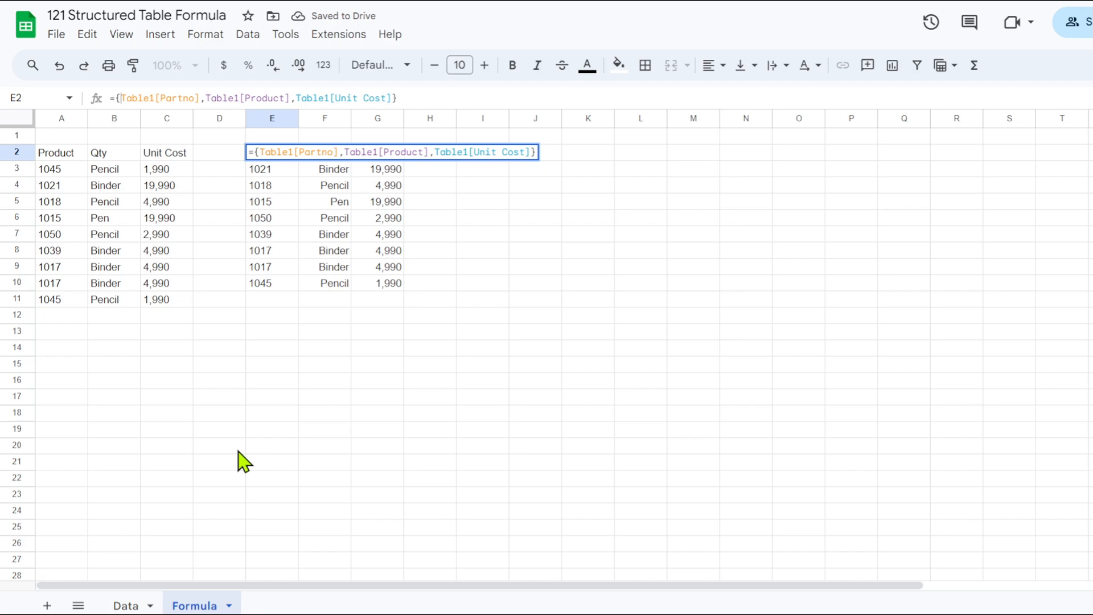
{"action": "left_click", "coordinate": [127, 606]}
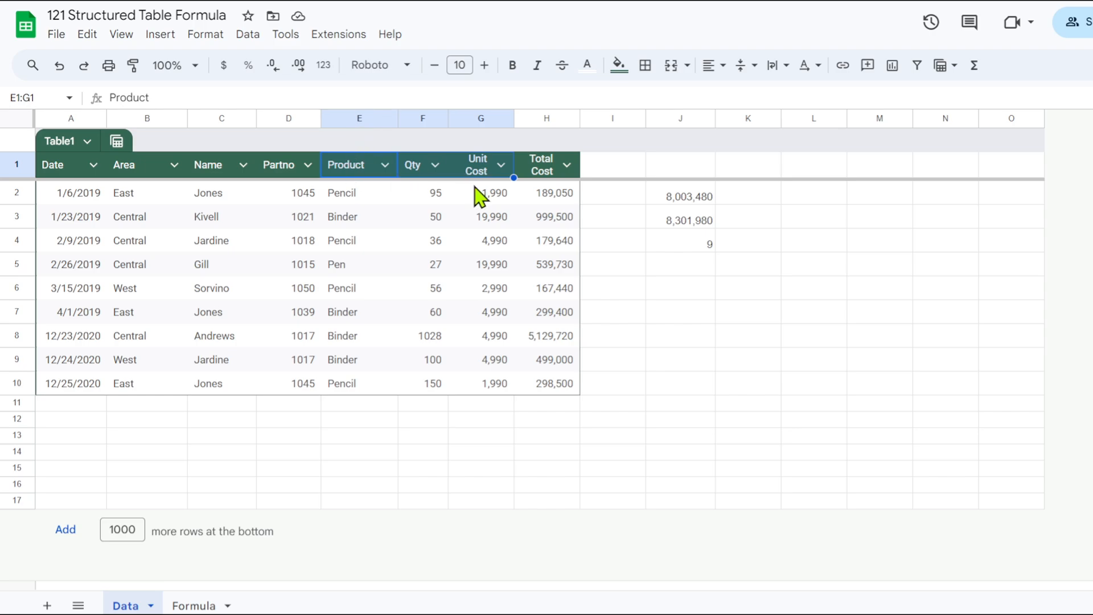
{"action": "left_click", "coordinate": [194, 605]}
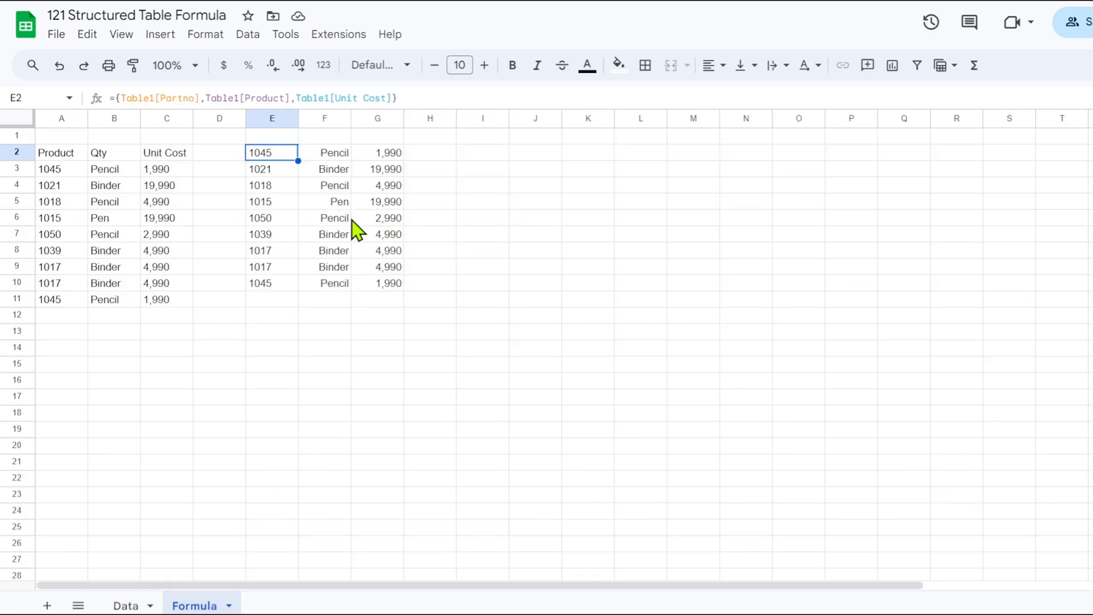
{"action": "left_click", "coordinate": [120, 98]}
{"action": "type", "text": "Data"}
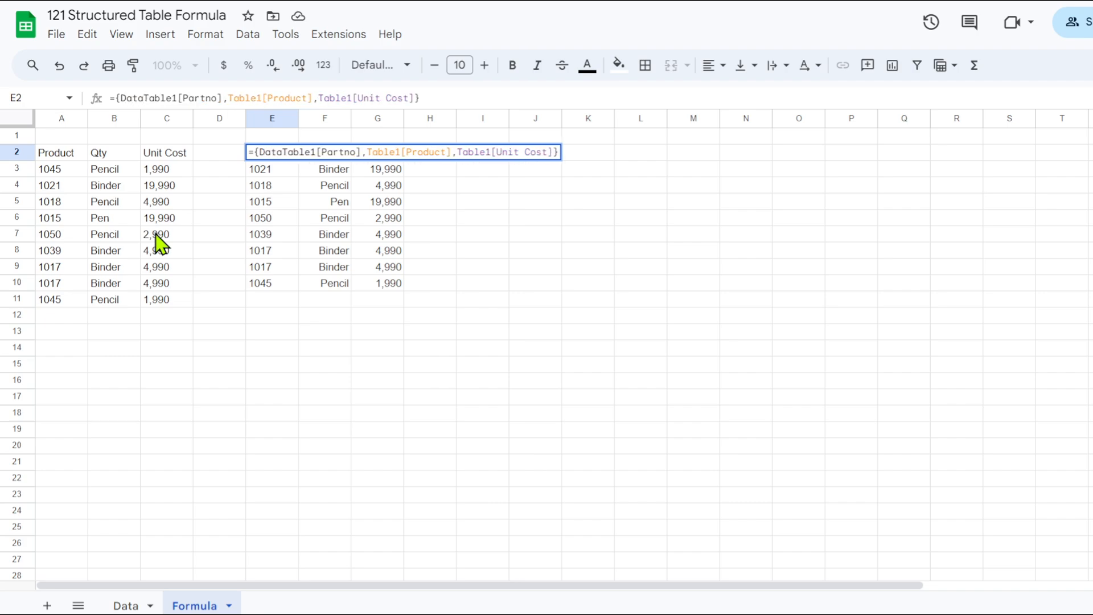
{"action": "type", "text": "!"}
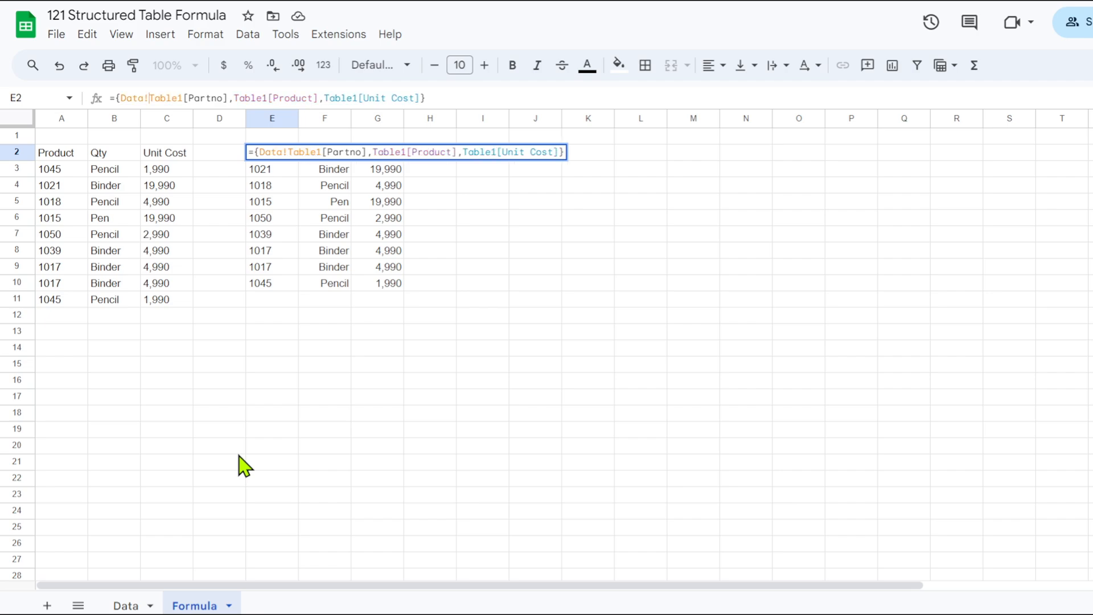
{"action": "type", "text": "E1:"}
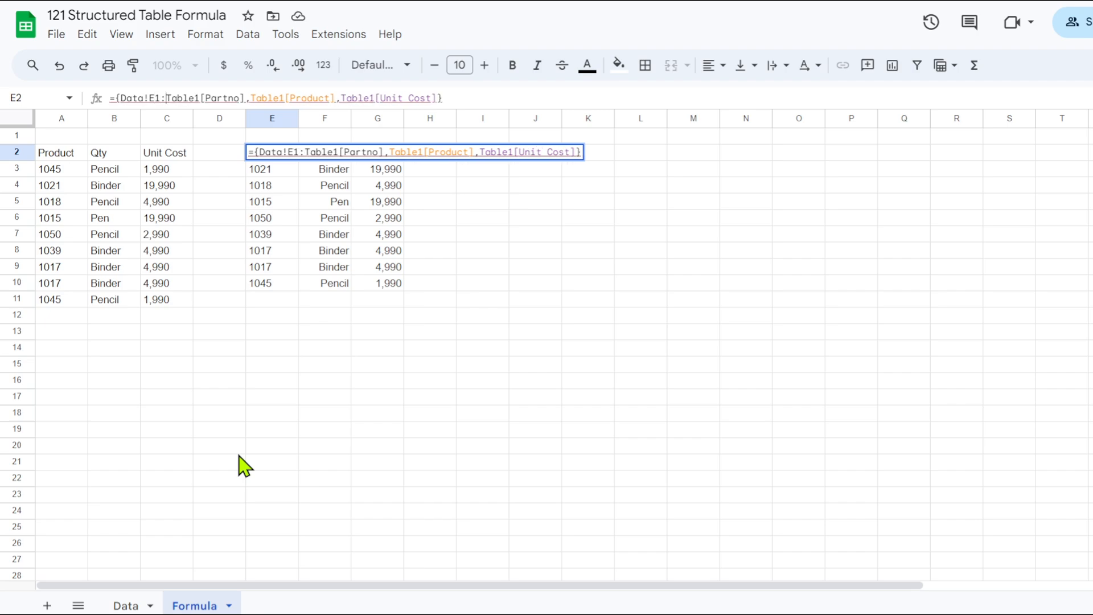
{"action": "type", "text": "G"}
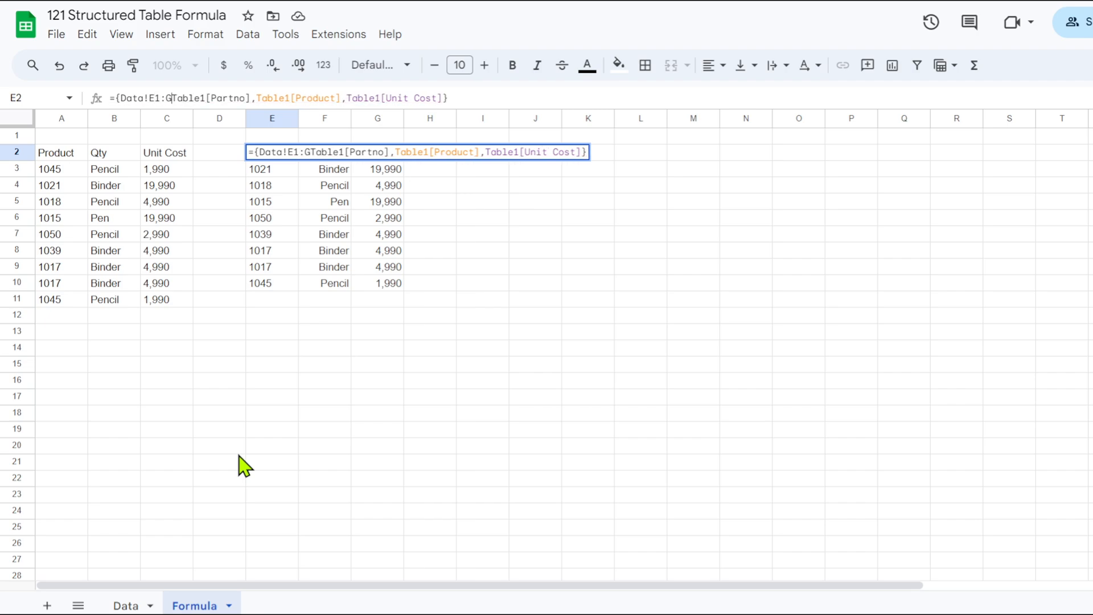
{"action": "type", "text": ";"}
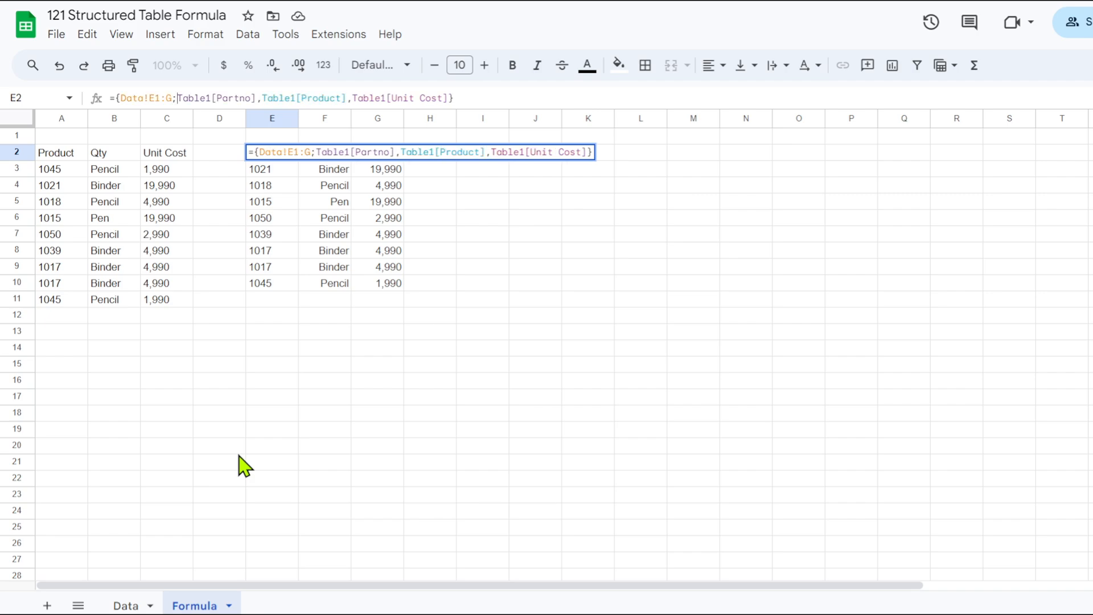
{"action": "left_click", "coordinate": [119, 606]}
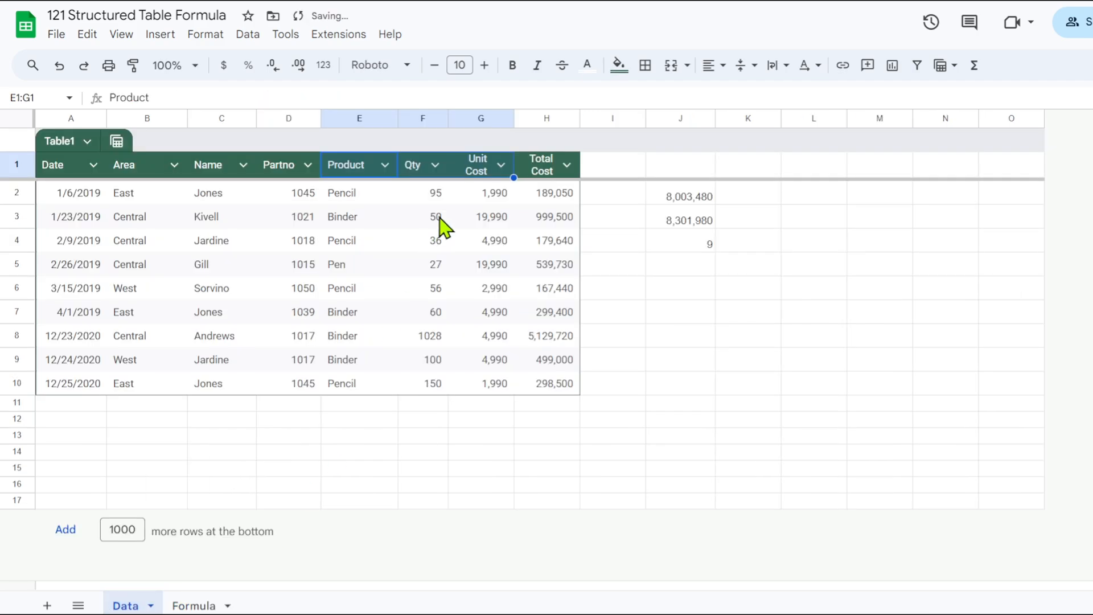
{"action": "left_click", "coordinate": [206, 605]}
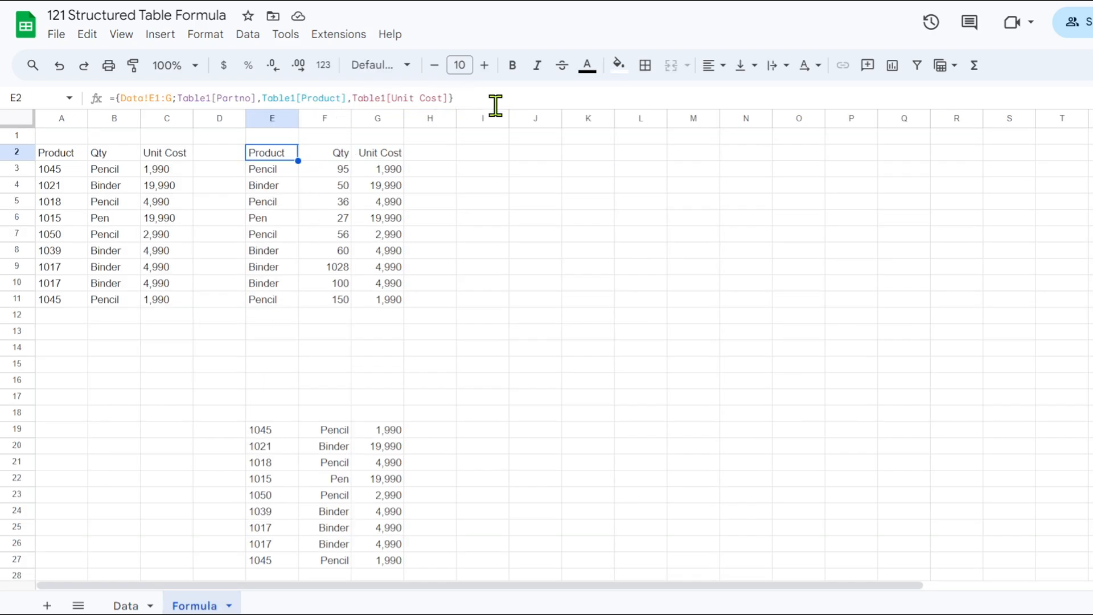
{"action": "key", "text": "F2"}
{"action": "key", "text": "Return"}
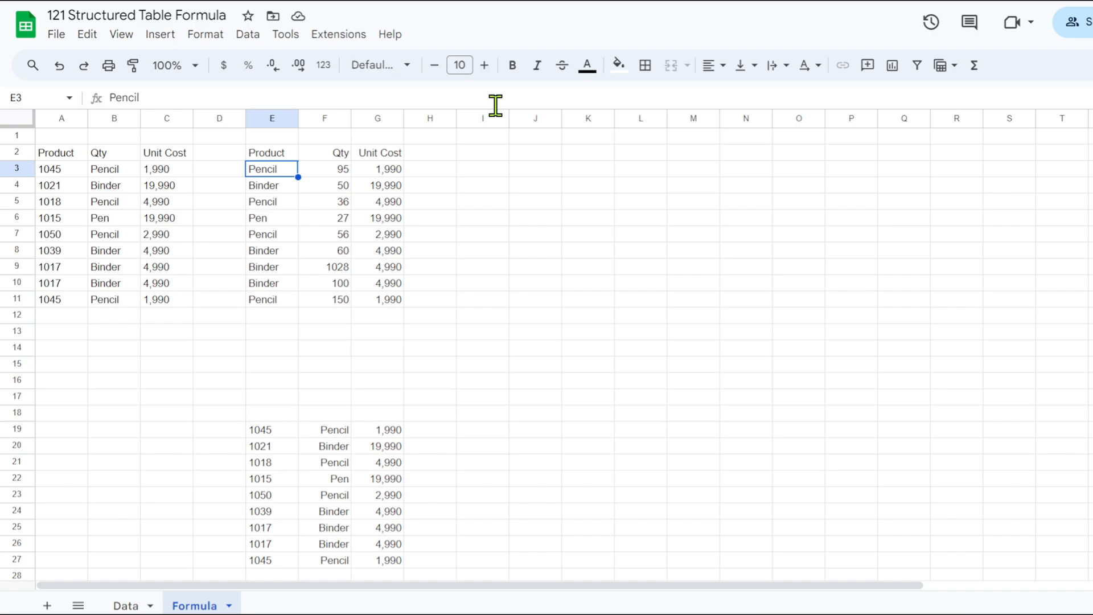
Examine the E2 formula and its spilled rows, including the block starting at E19, against the header row on the Data sheet.
{"action": "left_click", "coordinate": [272, 155]}
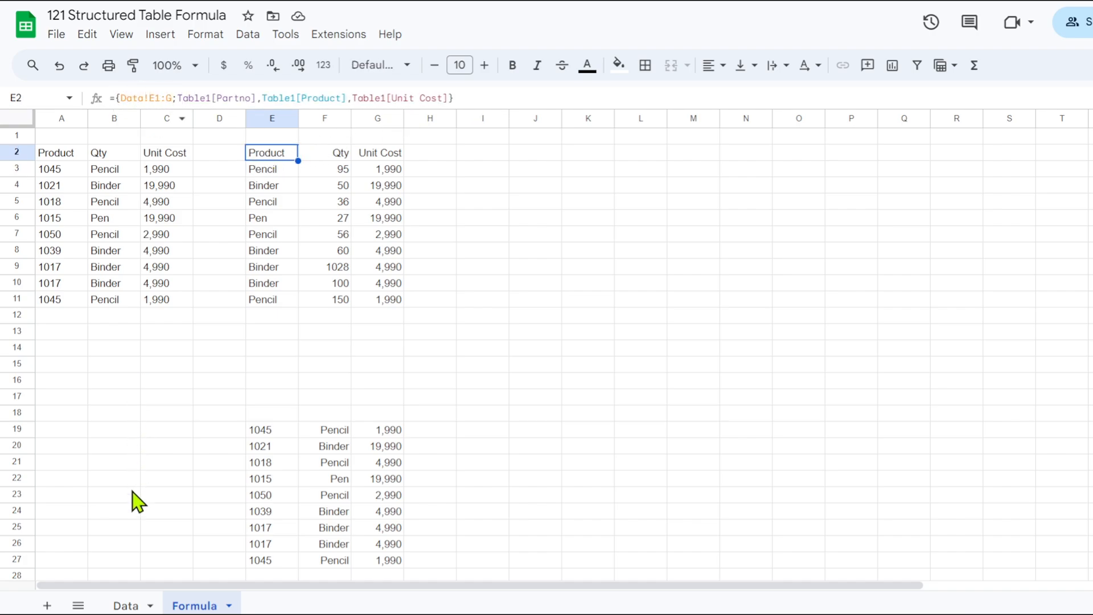
{"action": "left_click", "coordinate": [129, 606]}
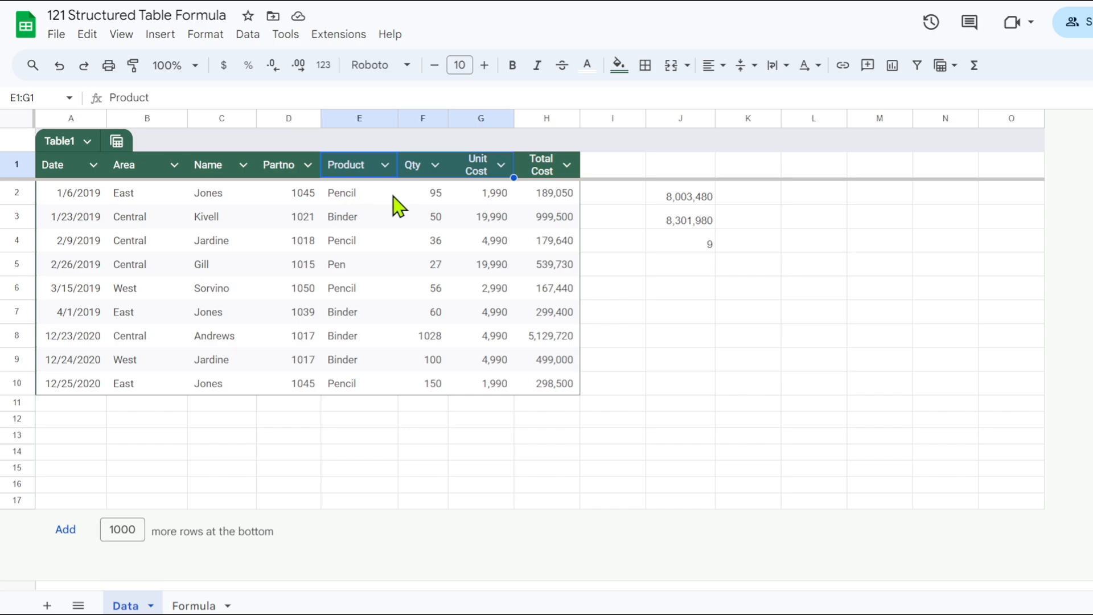
{"action": "left_click", "coordinate": [346, 200]}
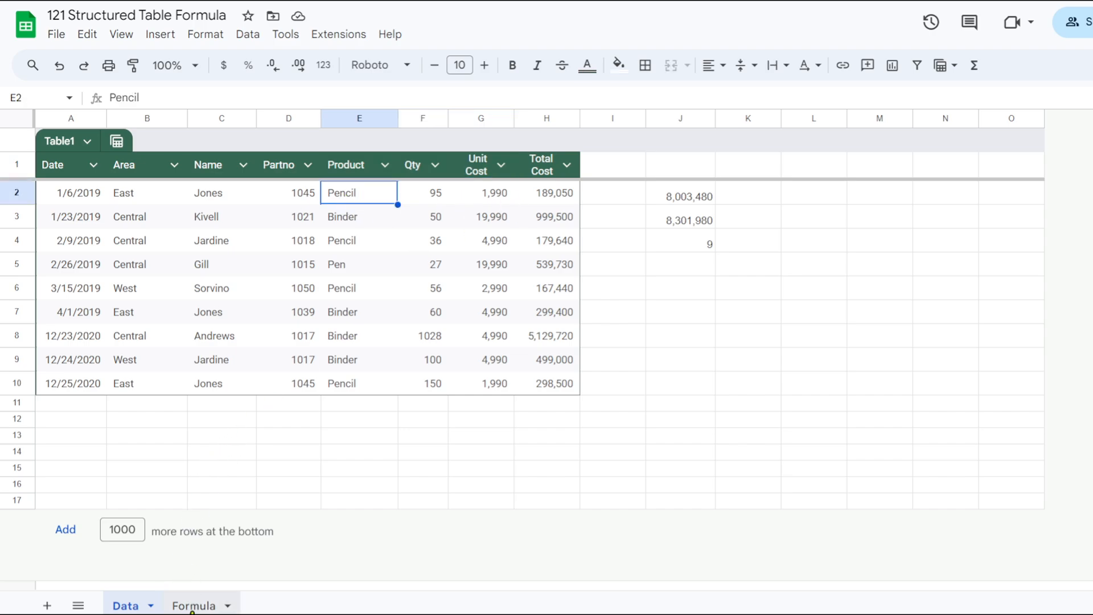
{"action": "left_click", "coordinate": [192, 606]}
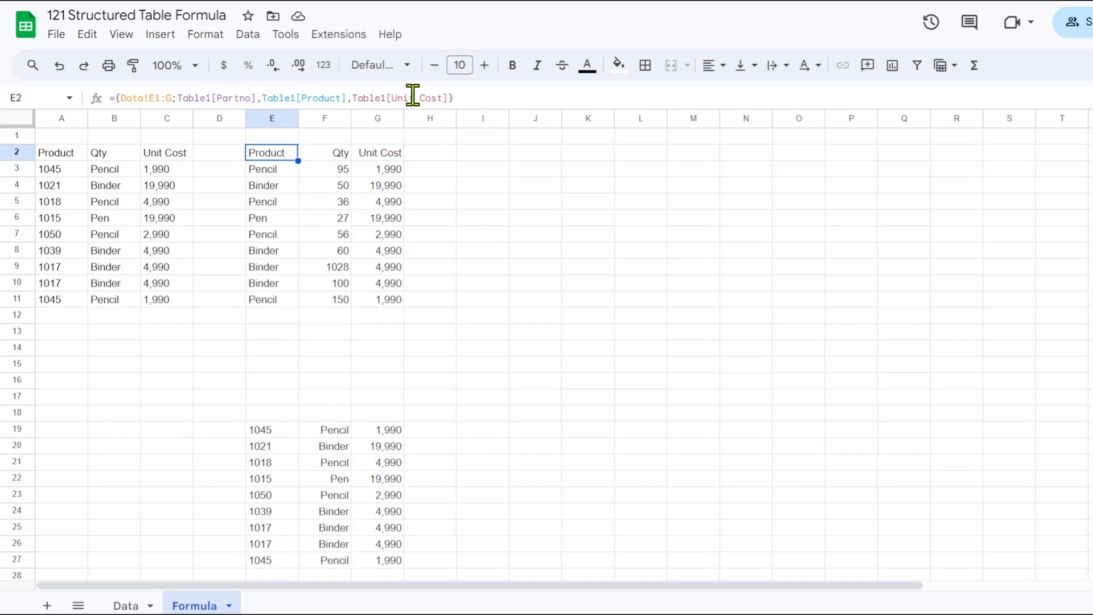
{"action": "left_click", "coordinate": [444, 162]}
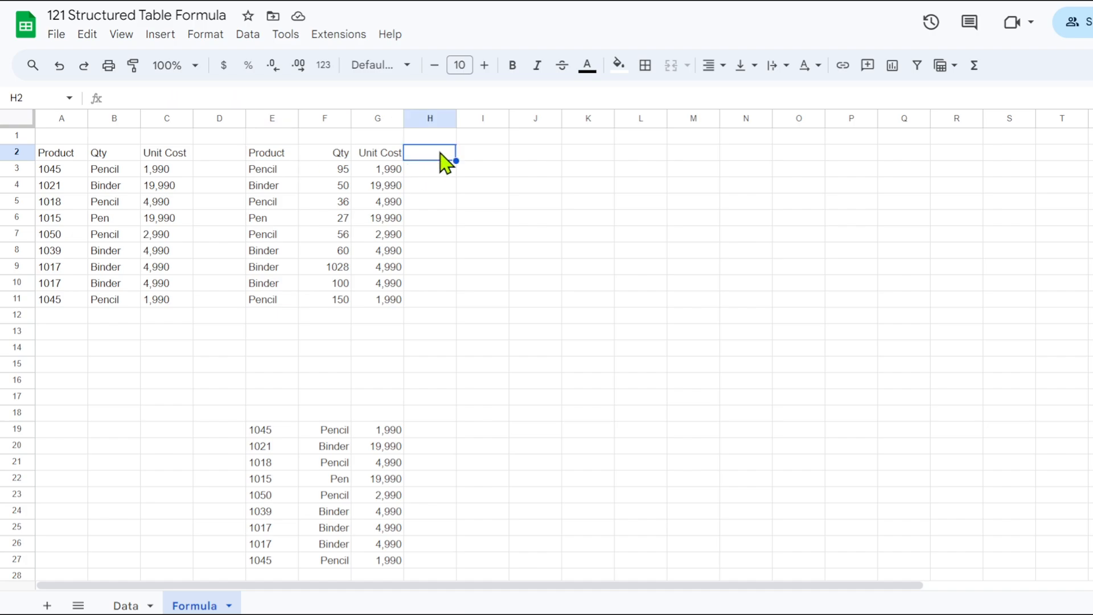
{"action": "left_click", "coordinate": [261, 431]}
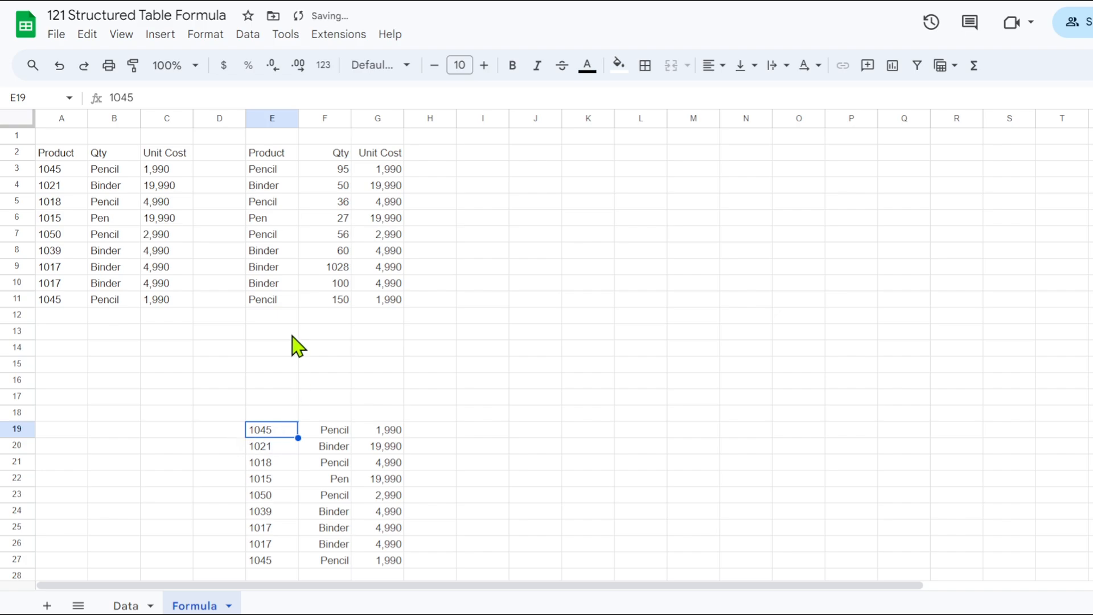
{"action": "left_click", "coordinate": [268, 154]}
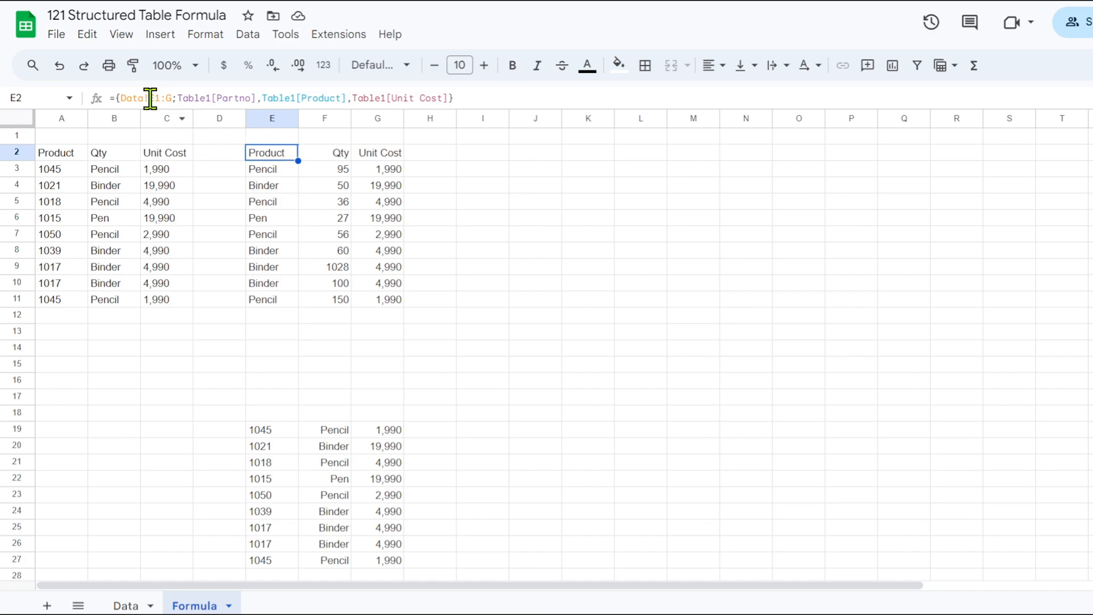
{"action": "left_click", "coordinate": [126, 605]}
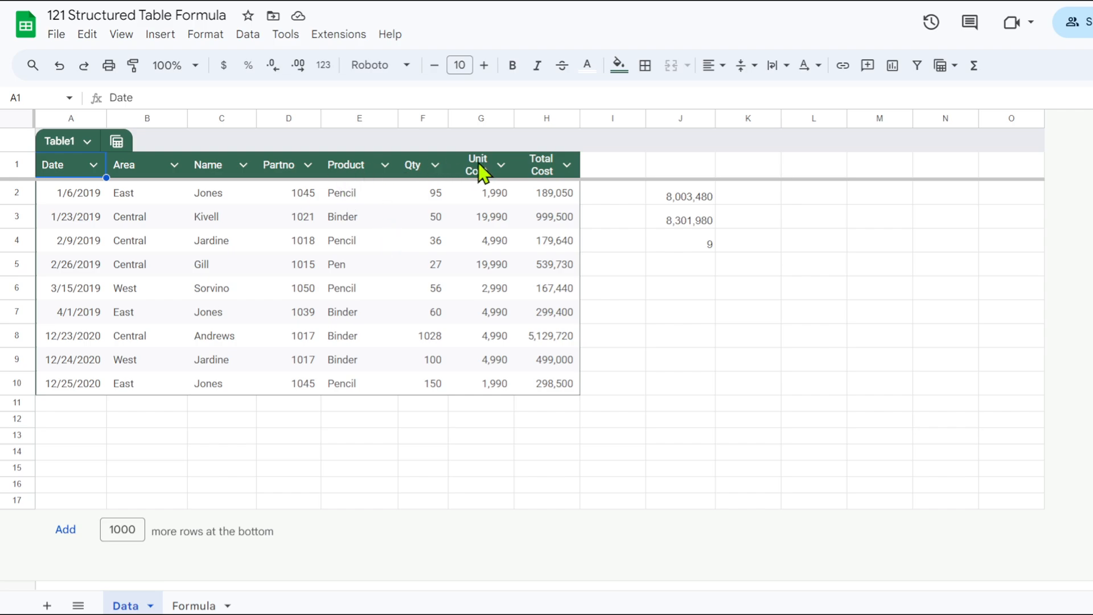
{"action": "left_click", "coordinate": [190, 605]}
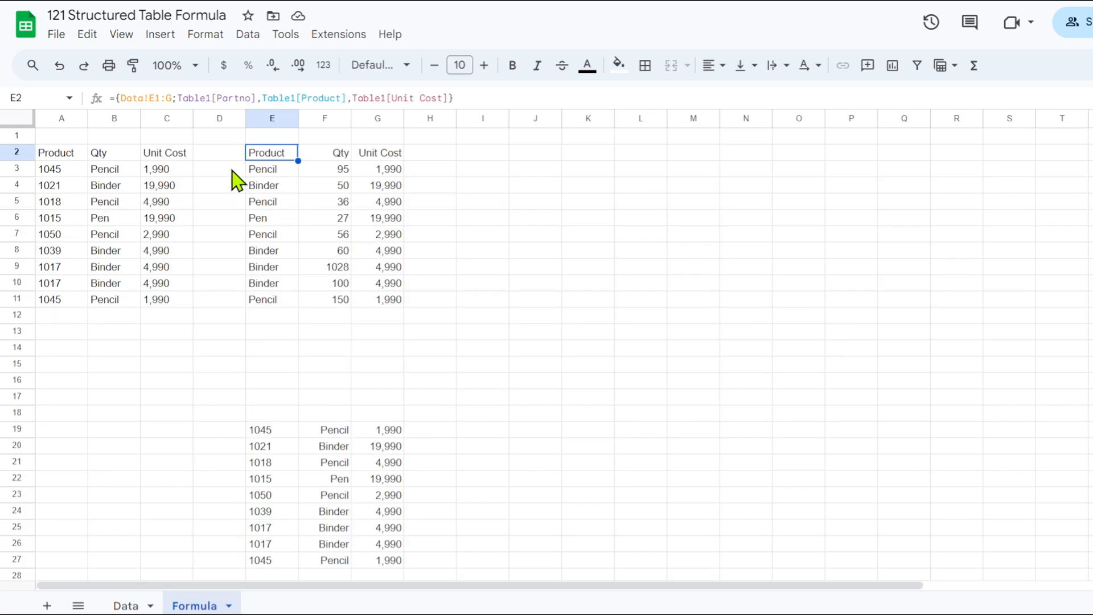
Change the header reference in the E2 formula to Data!E1:G1 so it covers only the header row.
{"action": "left_click", "coordinate": [172, 98]}
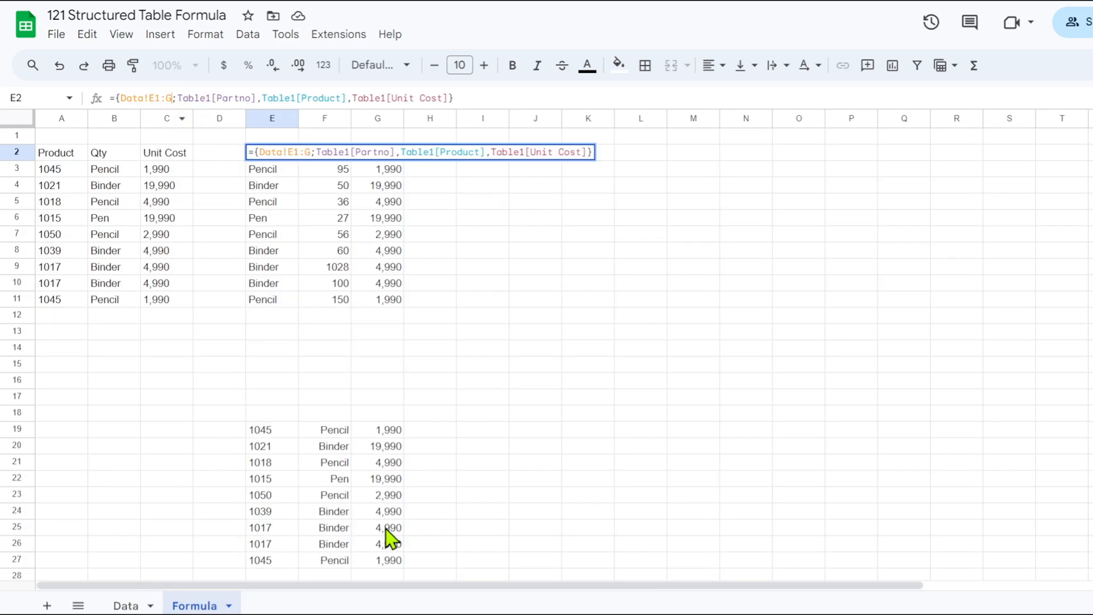
{"action": "type", "text": "1"}
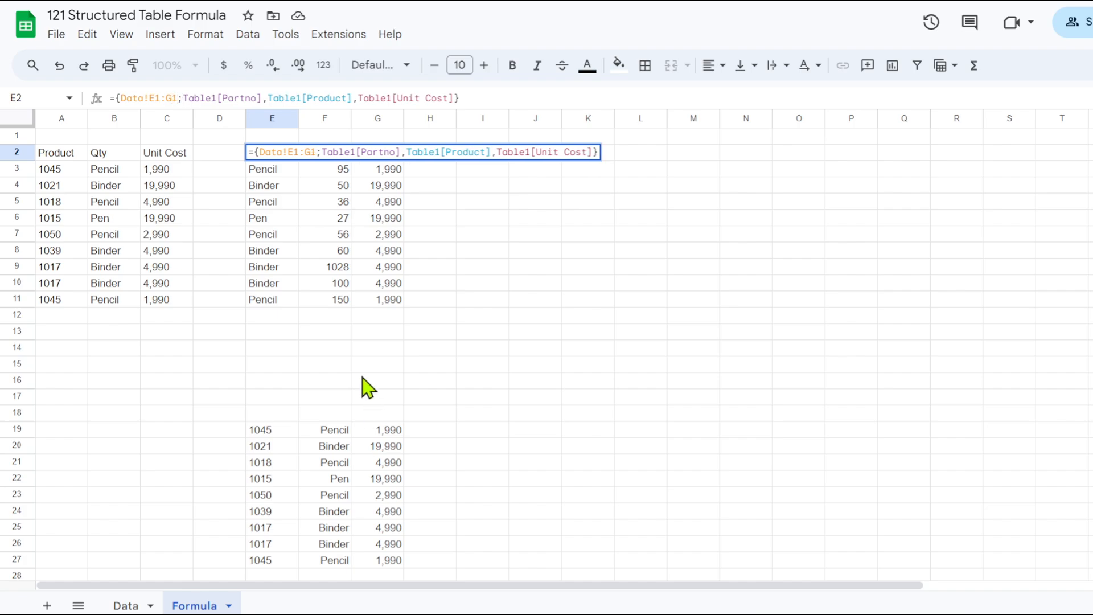
{"action": "key", "text": "Return"}
{"action": "left_click", "coordinate": [364, 285]}
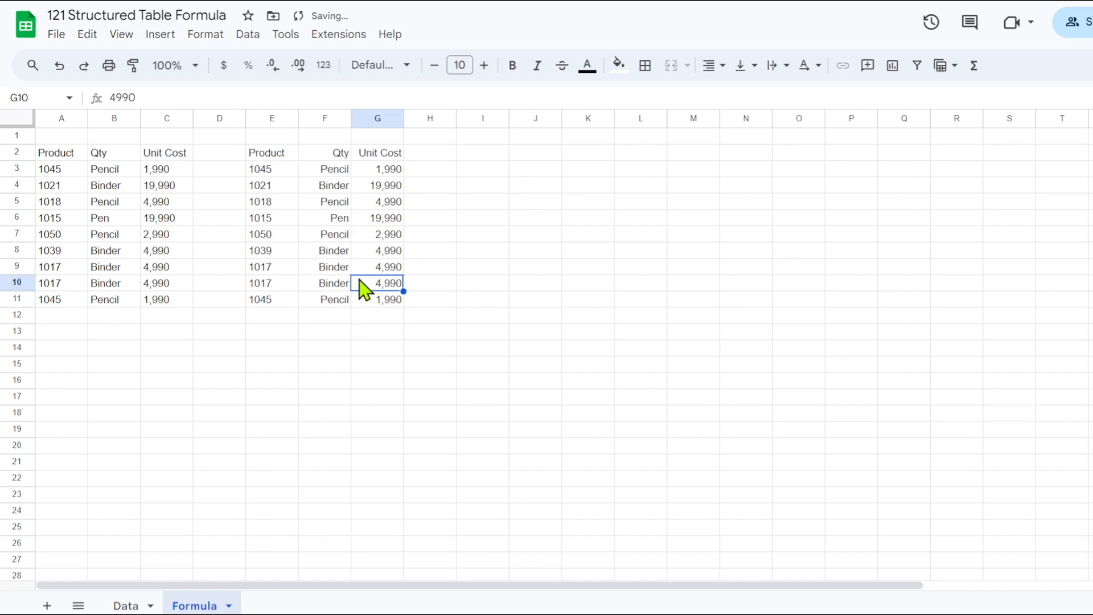
Enter the array formula ={Table1[#ALL]} in cell I2 to pull in the whole table with its headers.
{"action": "left_click", "coordinate": [481, 152]}
{"action": "type", "text": "="}
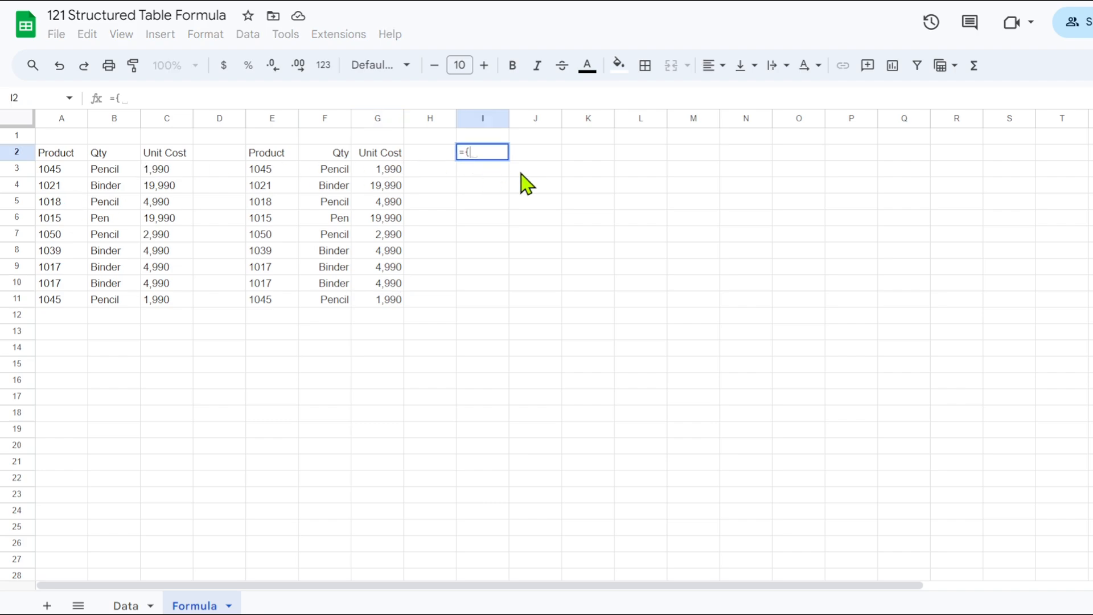
{"action": "type", "text": "{tab"}
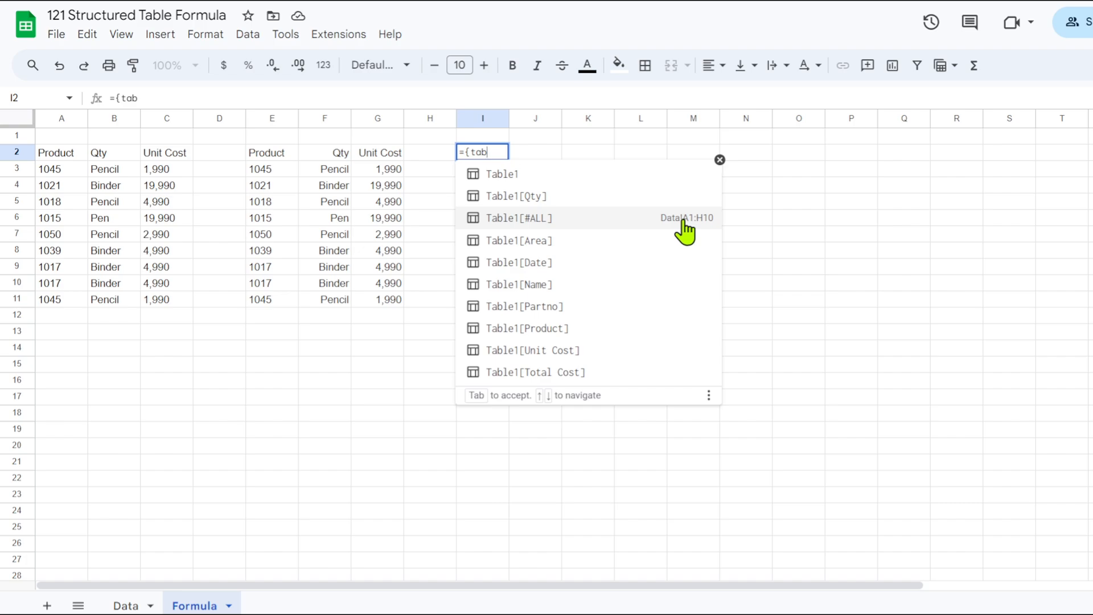
{"action": "left_click", "coordinate": [701, 222]}
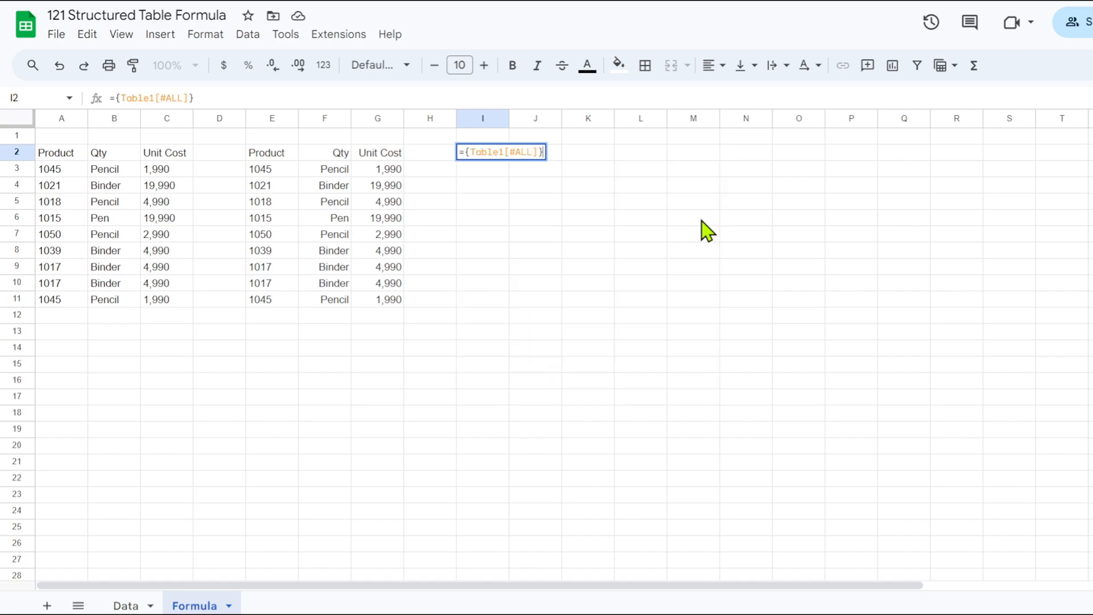
{"action": "key", "text": "Return"}
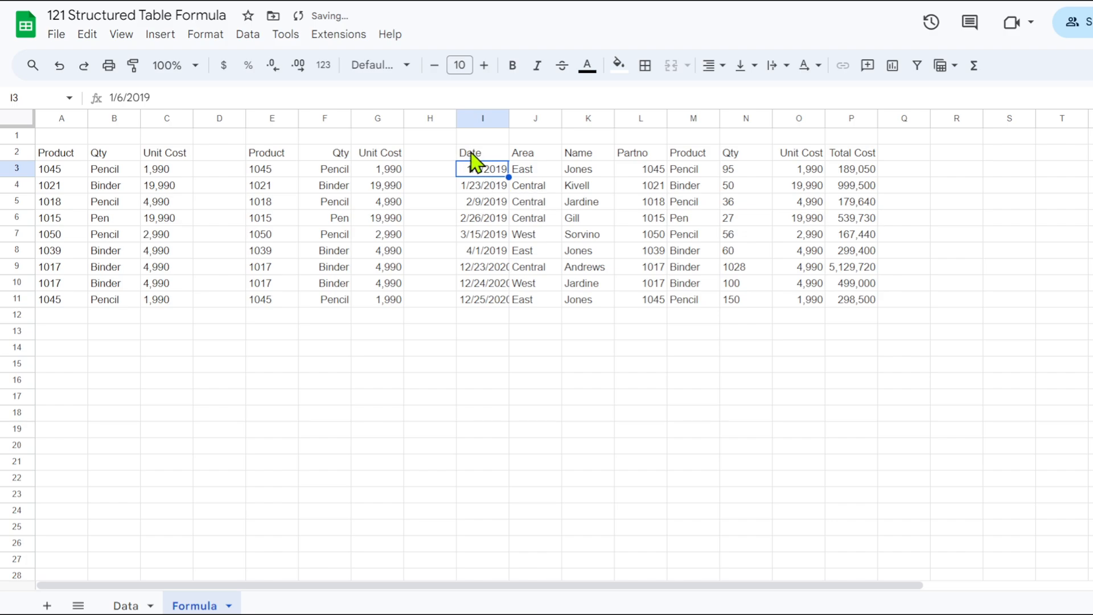
Make the header row I2:P2, from Date to Total Cost, bold.
{"action": "left_click_drag", "start_coordinate": [470, 154], "coordinate": [869, 157]}
{"action": "left_click", "coordinate": [513, 68]}
{"action": "left_click", "coordinate": [566, 215]}
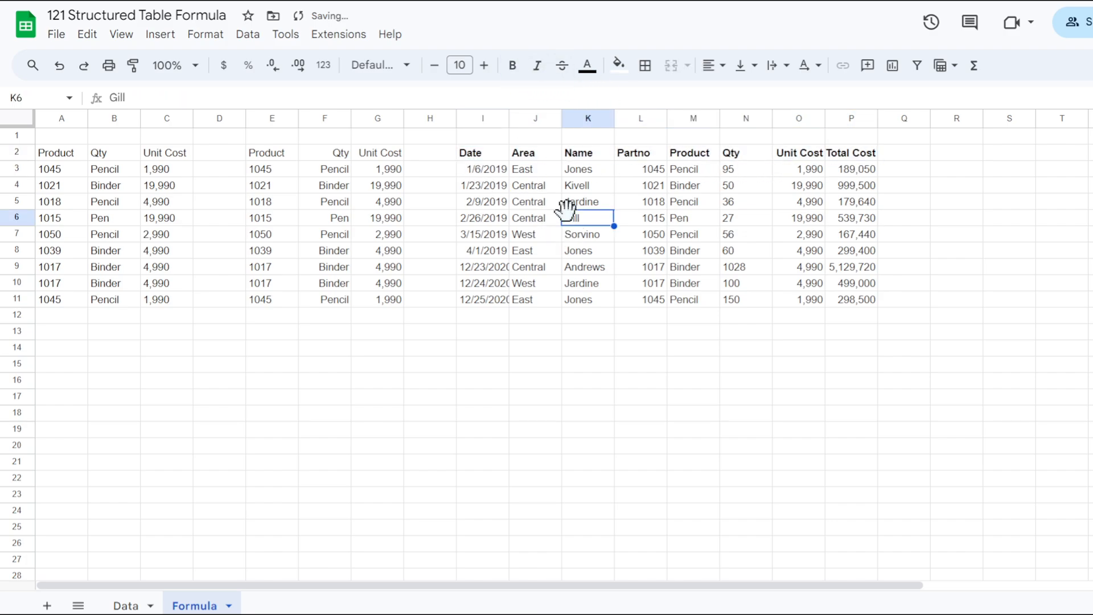
Enter =QUERY(Table1) in cell A15 to return the table's data rows.
{"action": "left_click", "coordinate": [61, 369]}
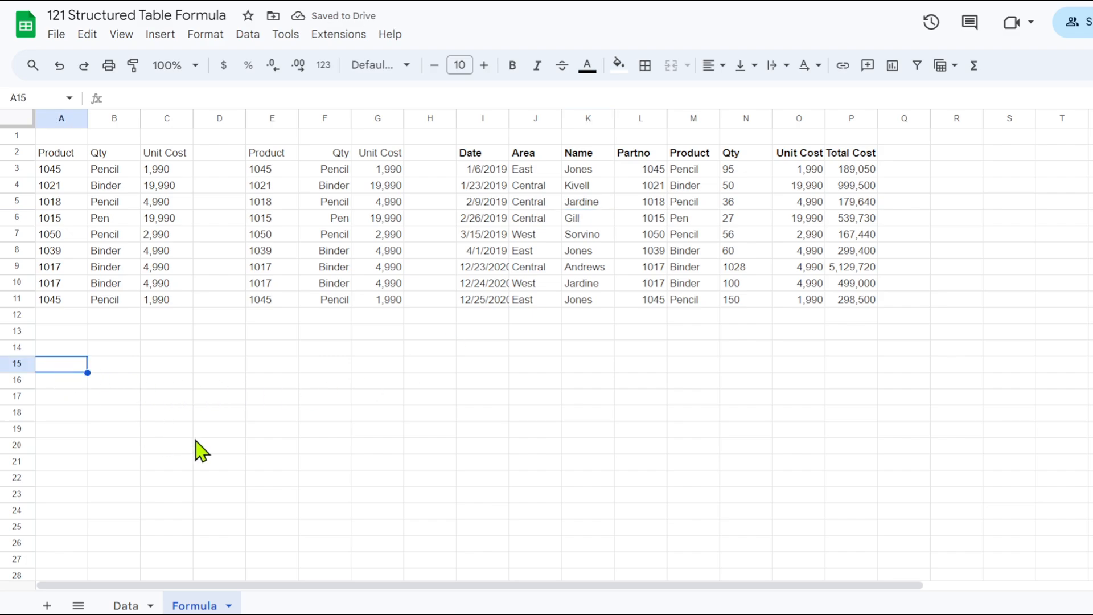
{"action": "type", "text": "=query"}
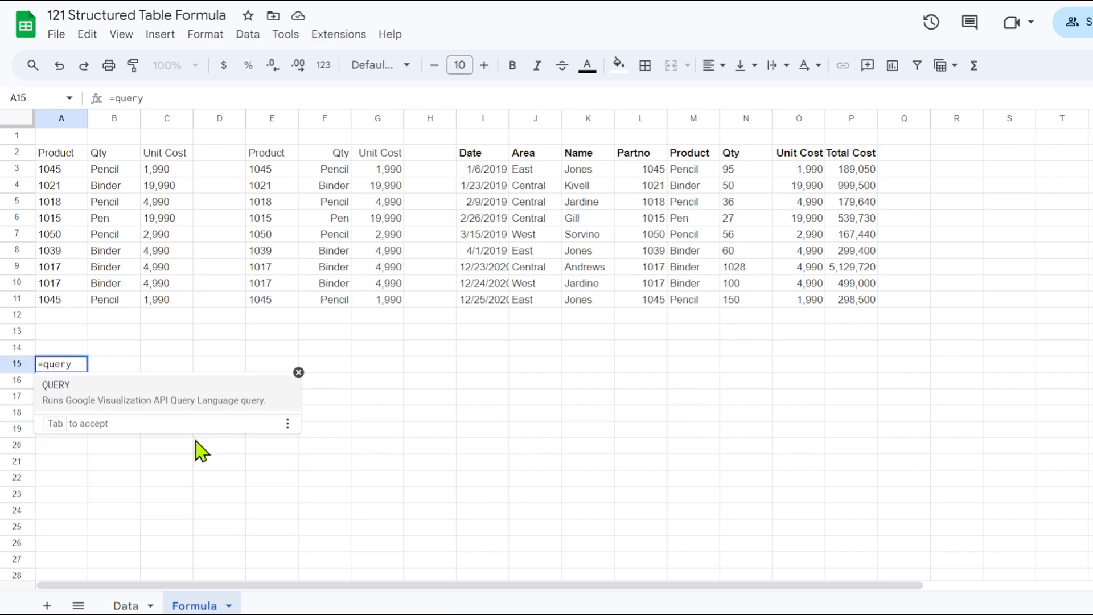
{"action": "left_click", "coordinate": [67, 391]}
{"action": "type", "text": "tabe"}
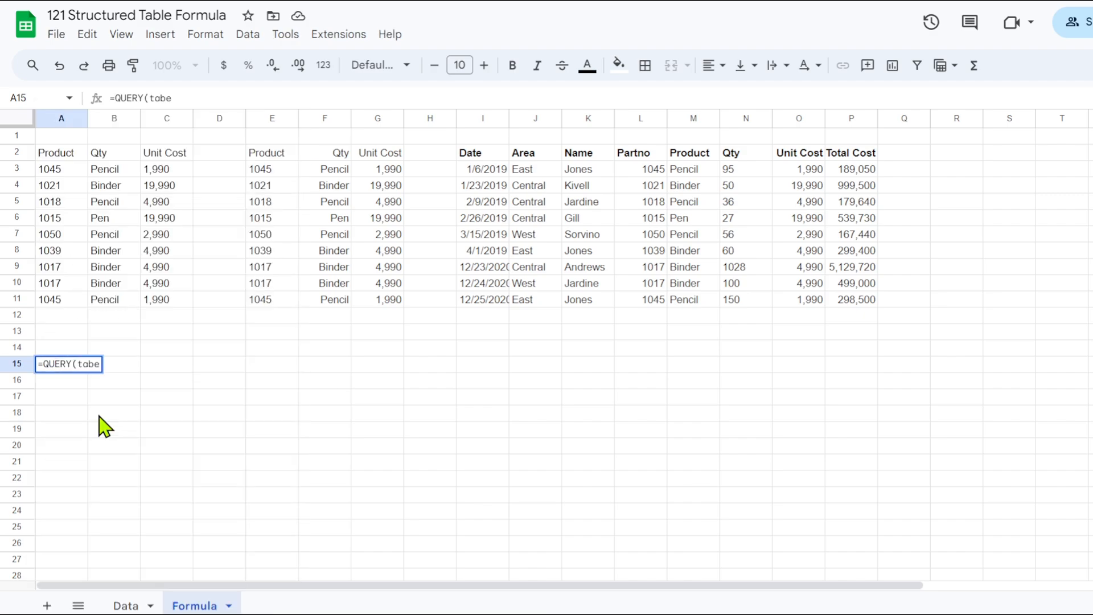
{"action": "key", "text": "BackSpace"}
{"action": "type", "text": "l"}
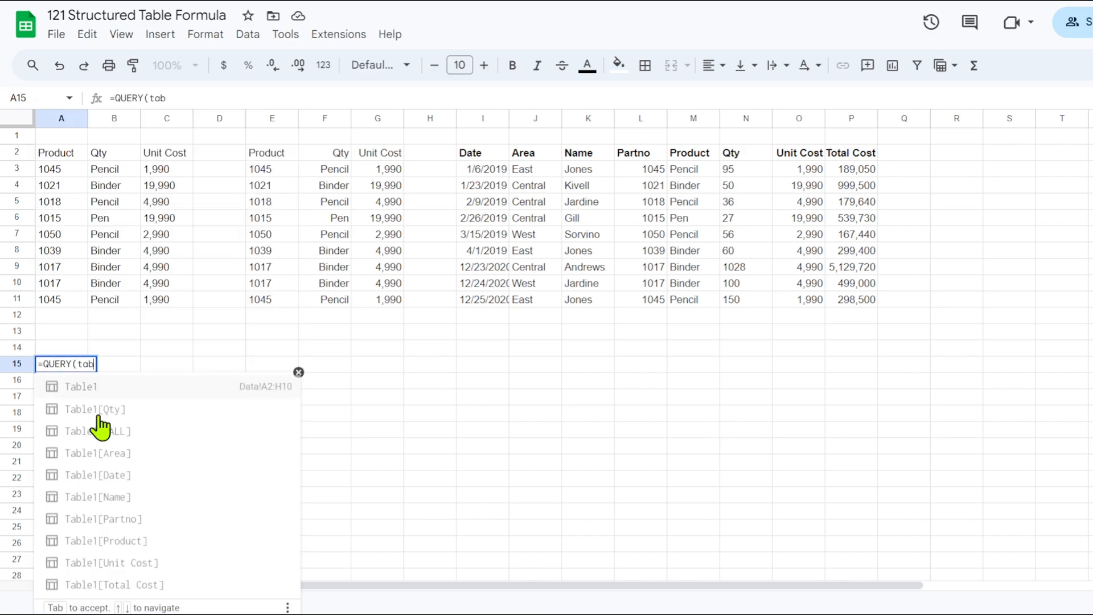
{"action": "left_click", "coordinate": [95, 388]}
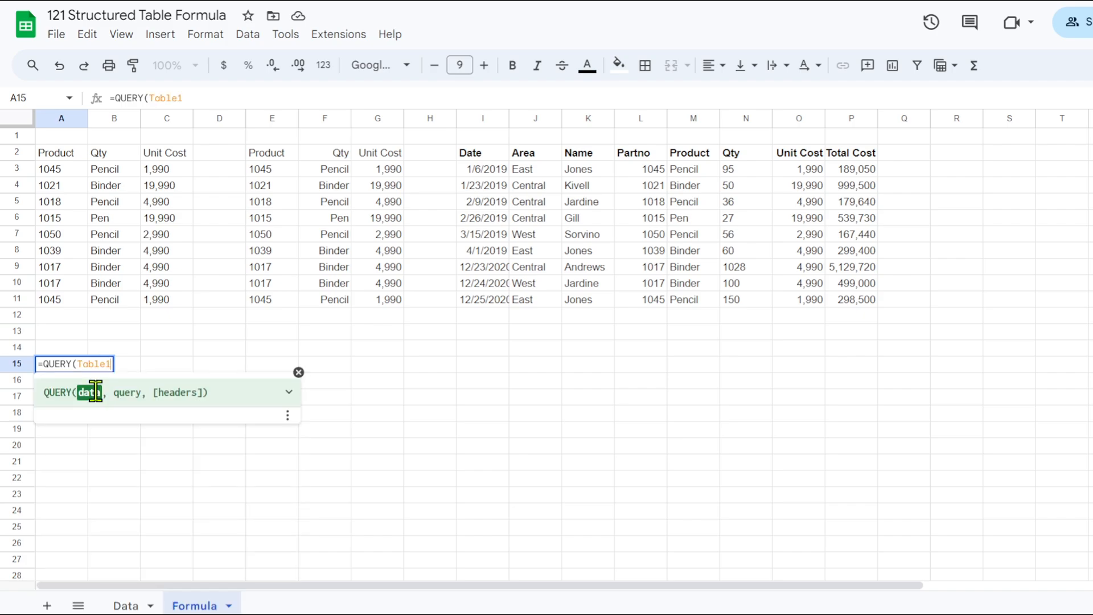
{"action": "type", "text": ")"}
{"action": "key", "text": "Return"}
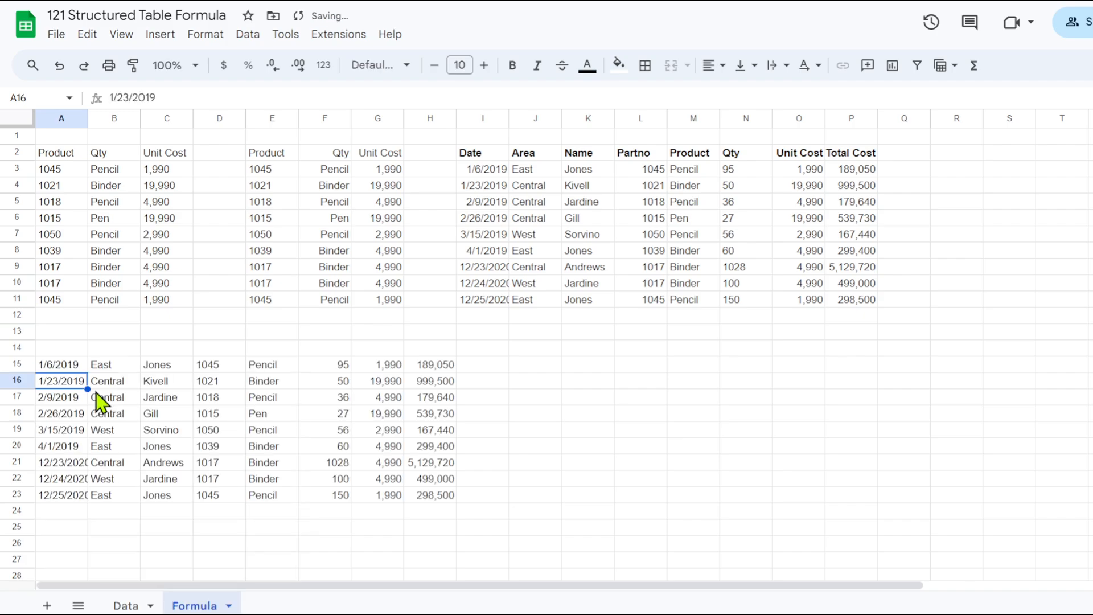
Extend the formula in A15 to =QUERY(Table1,"select *",1), adding the select-all query and a header count of 1.
{"action": "left_click", "coordinate": [73, 370]}
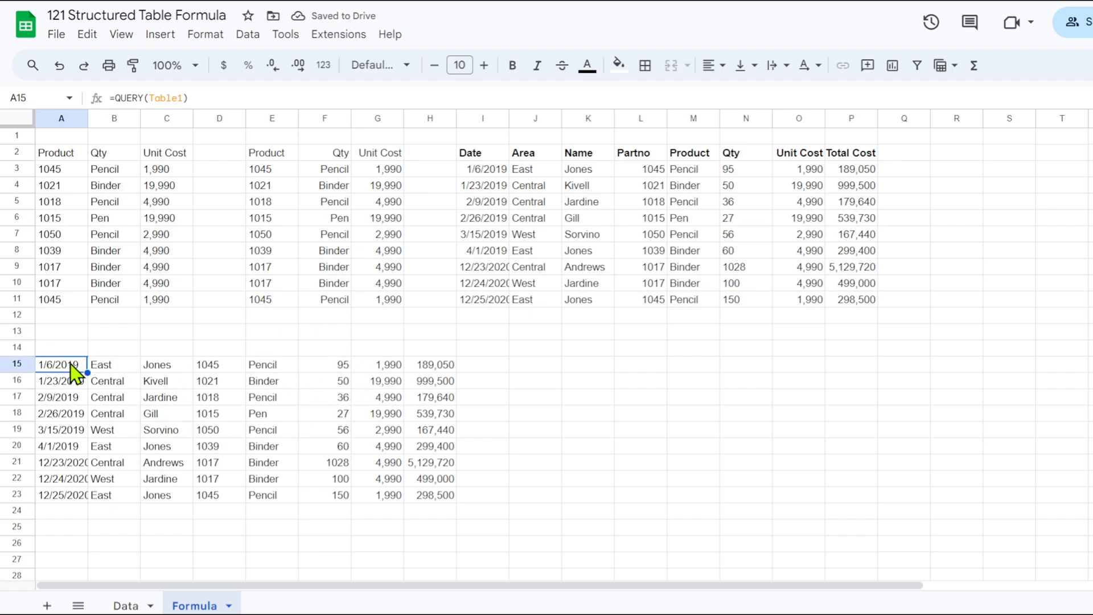
{"action": "left_click", "coordinate": [181, 98]}
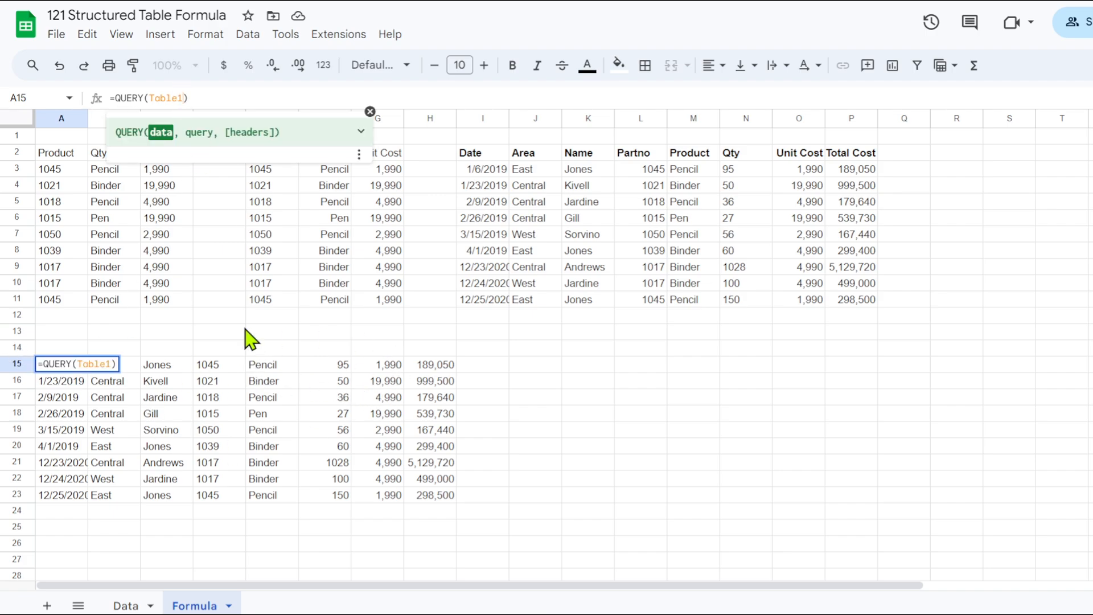
{"action": "type", "text": ",\"\""}
{"action": "type", "text": "select "}
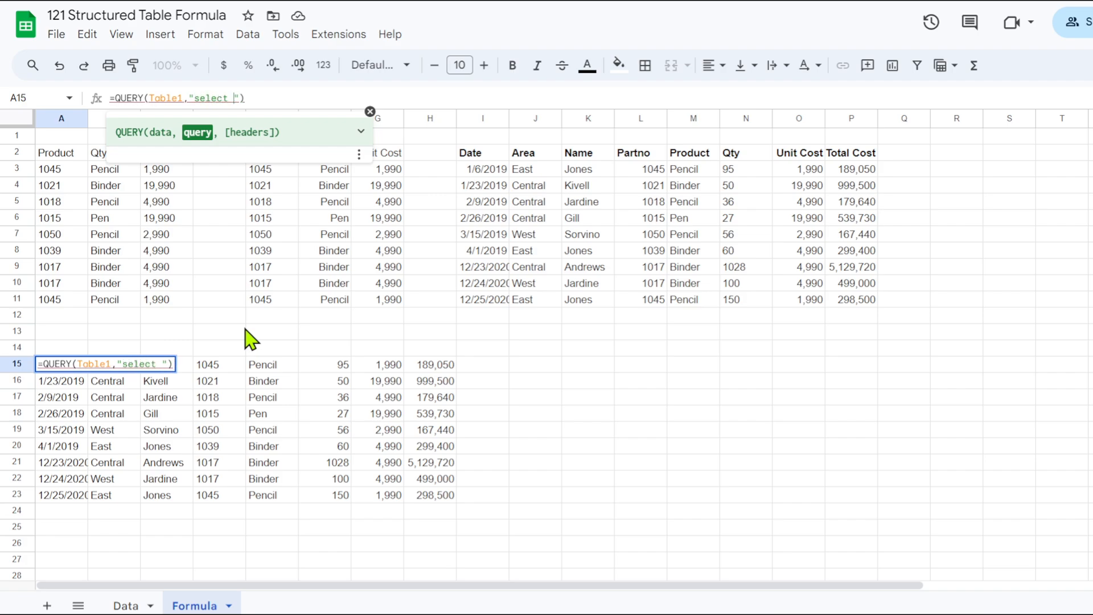
{"action": "type", "text": "*"}
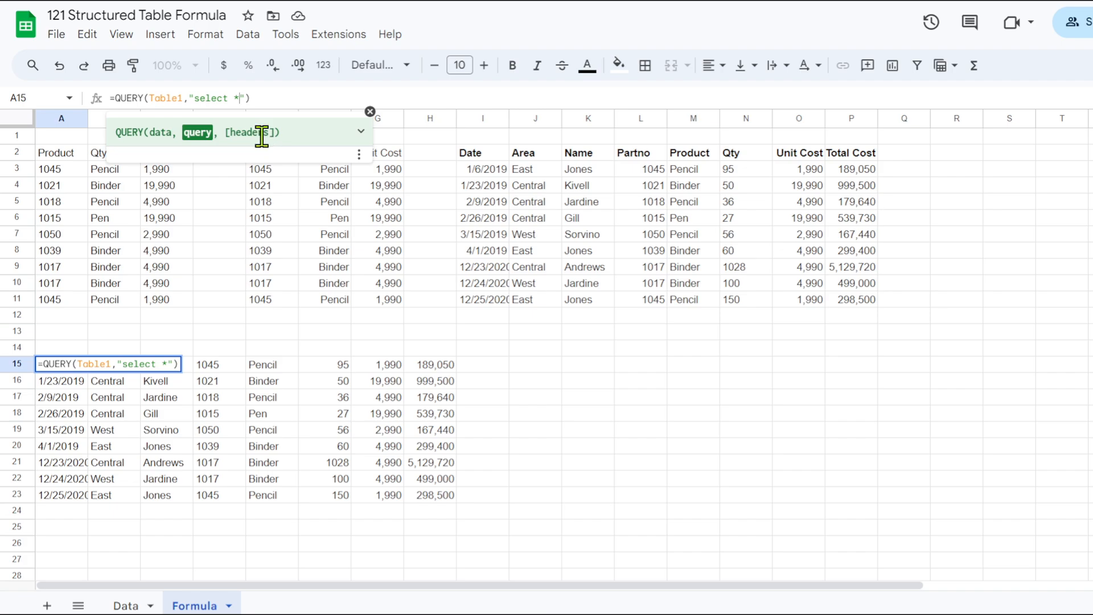
{"action": "type", "text": ",1"}
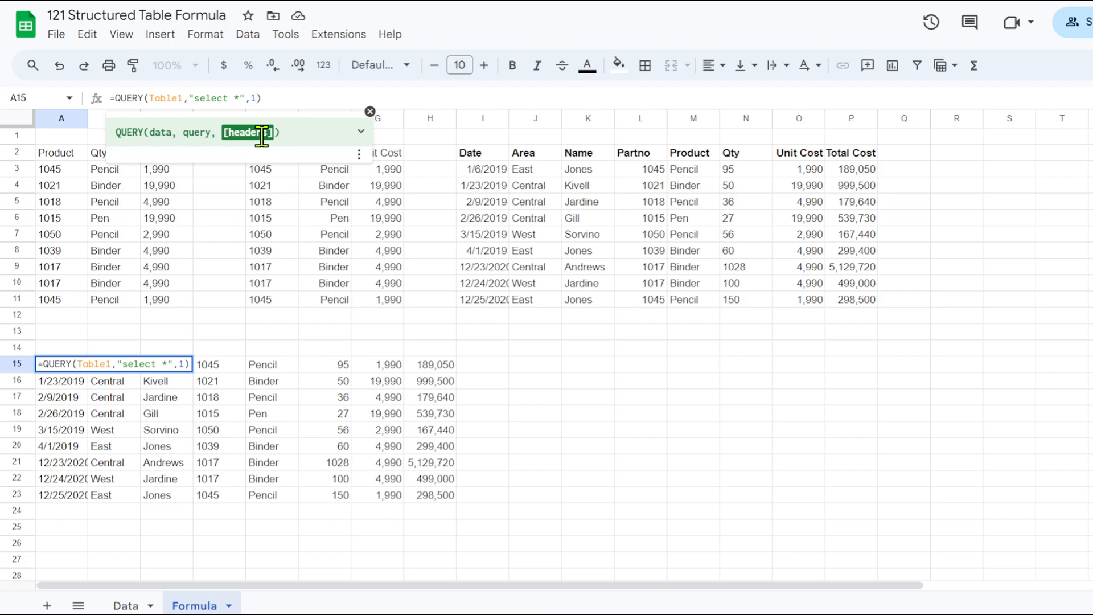
{"action": "key", "text": "Return"}
Change the A15 query's data argument to Table1[#ALL] and make the header row A15:H15 bold.
{"action": "left_click", "coordinate": [63, 369]}
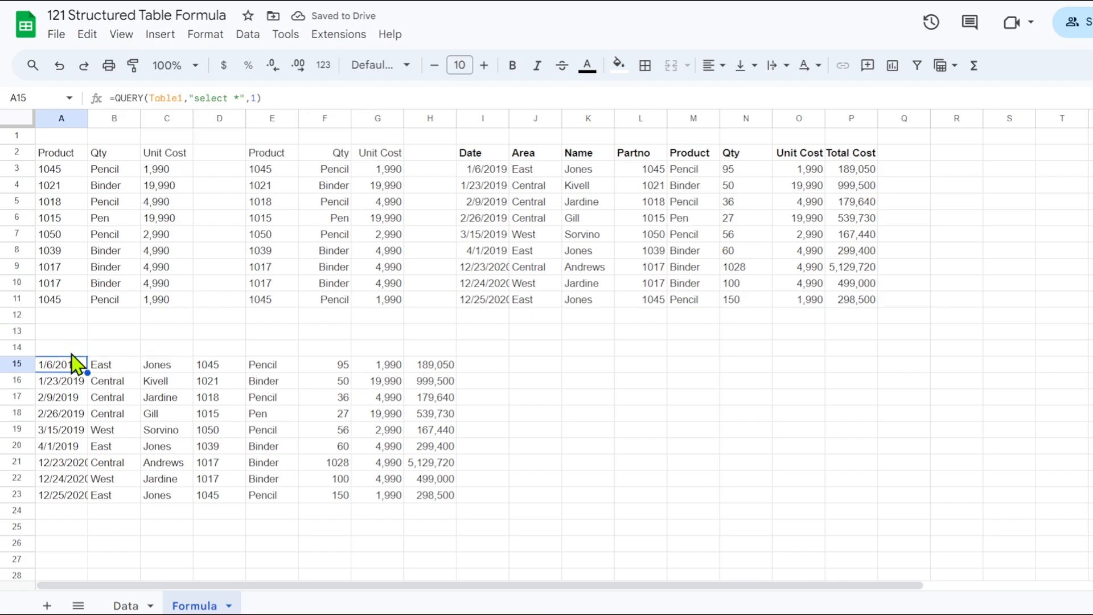
{"action": "left_click", "coordinate": [162, 98]}
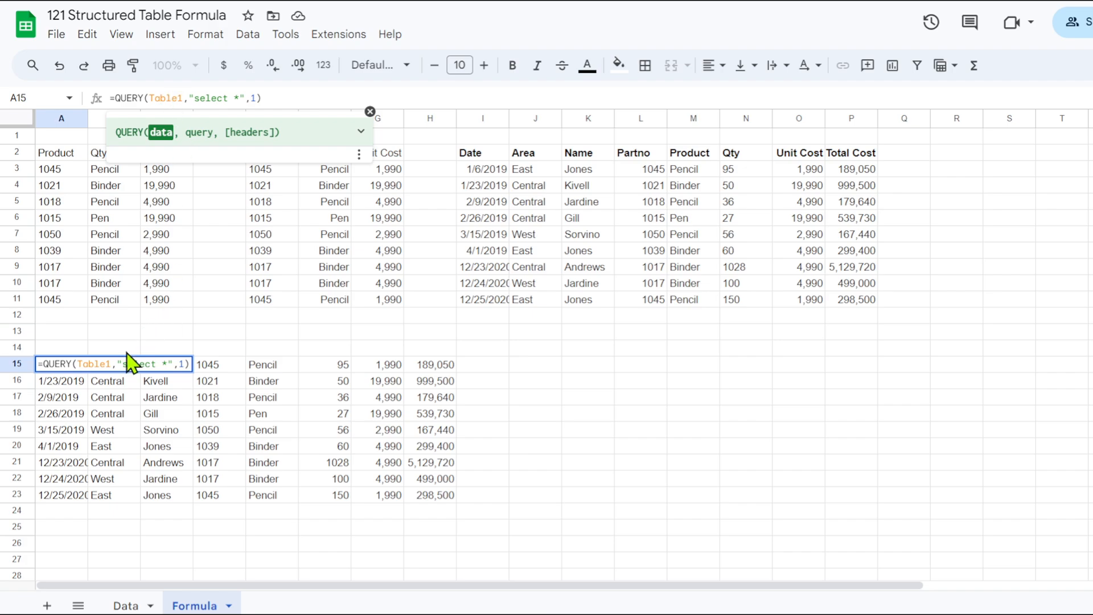
{"action": "key", "text": "Escape"}
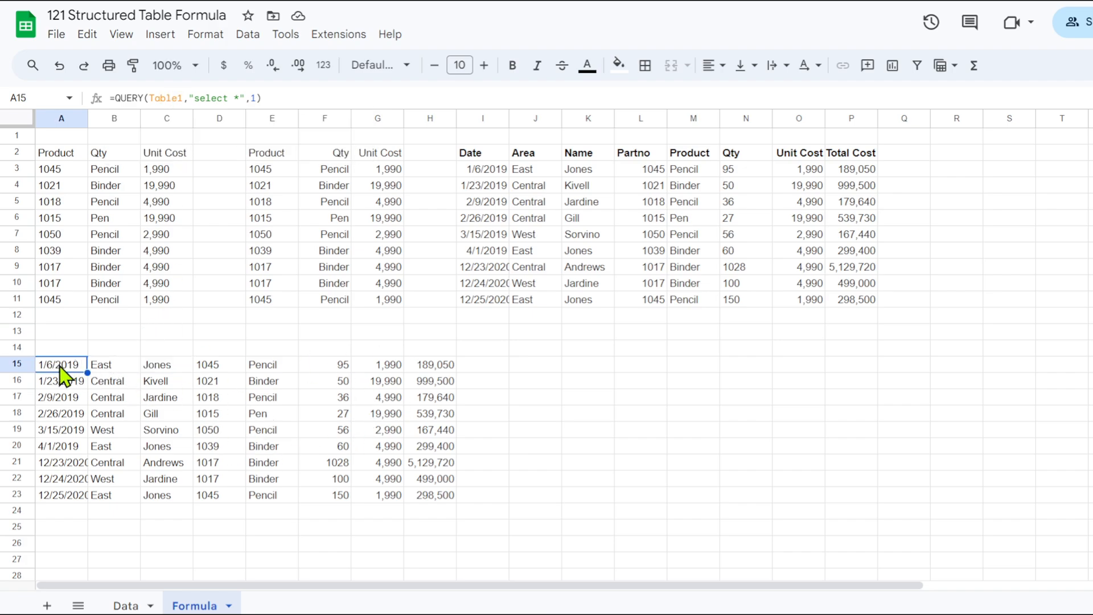
{"action": "left_click", "coordinate": [183, 98]}
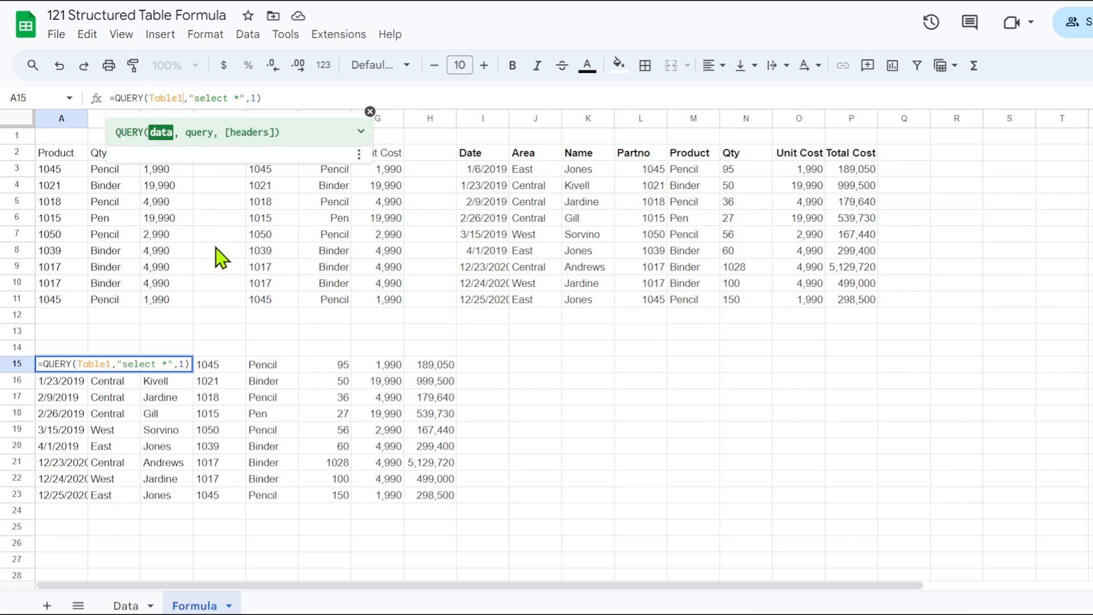
{"action": "type", "text": "["}
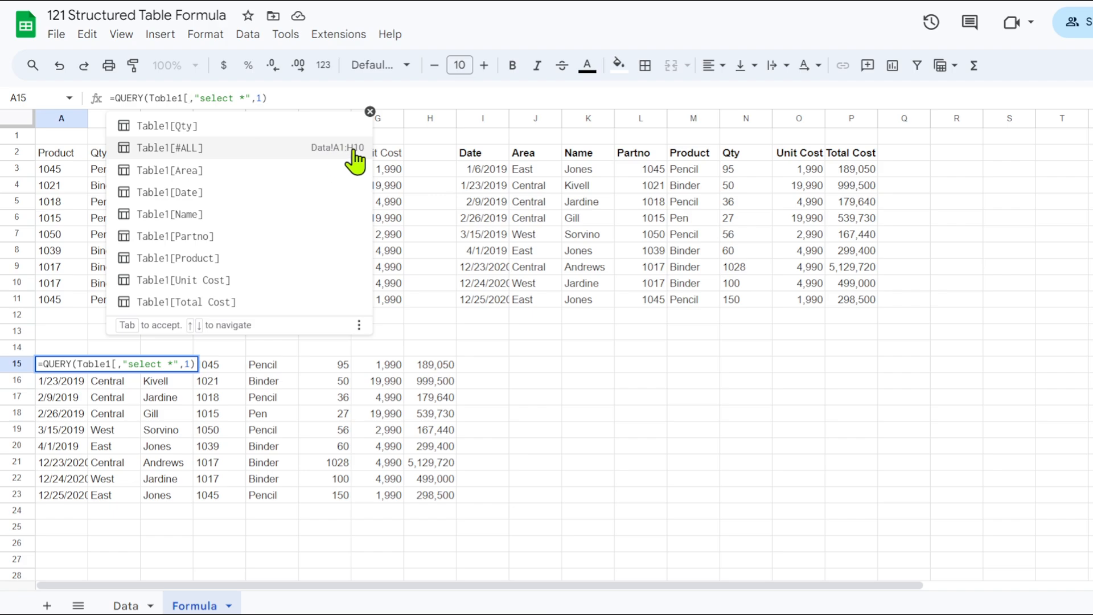
{"action": "left_click", "coordinate": [196, 149]}
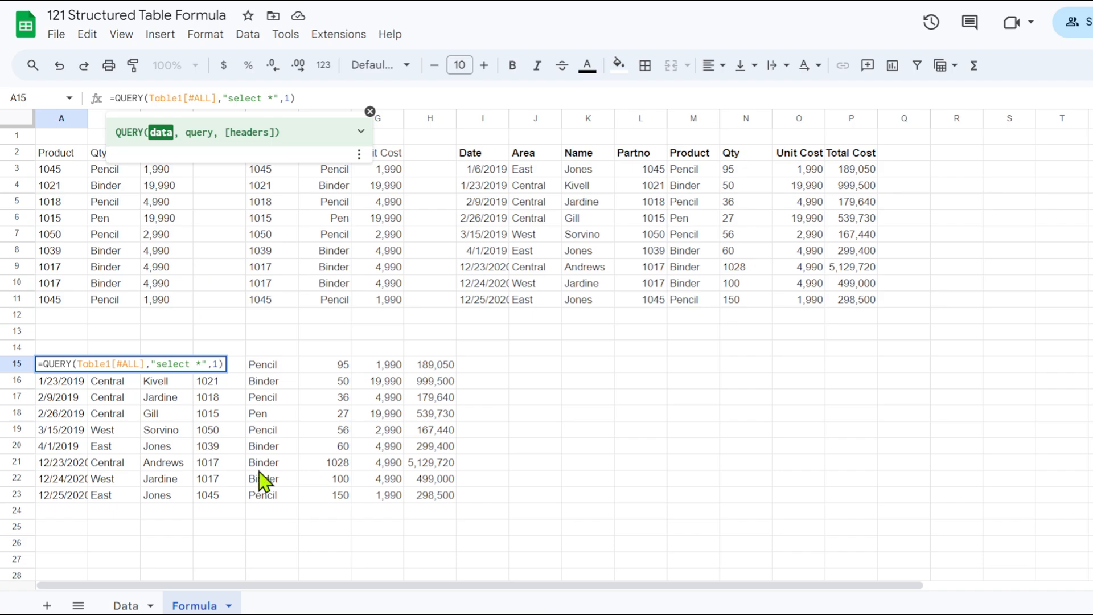
{"action": "key", "text": "Return"}
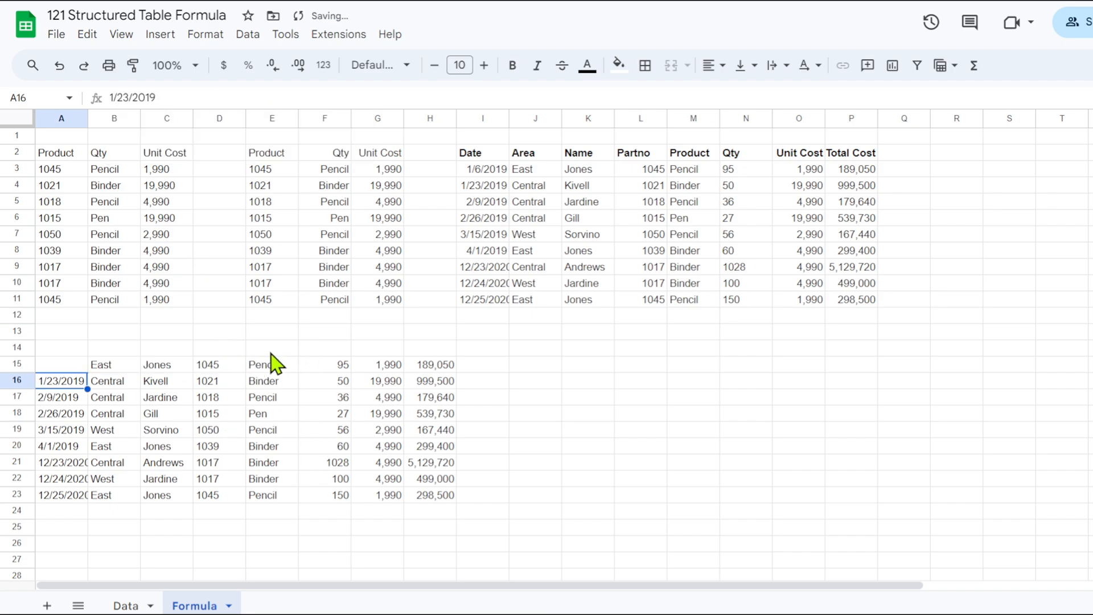
{"action": "left_click_drag", "start_coordinate": [72, 366], "coordinate": [432, 370]}
{"action": "left_click", "coordinate": [511, 67]}
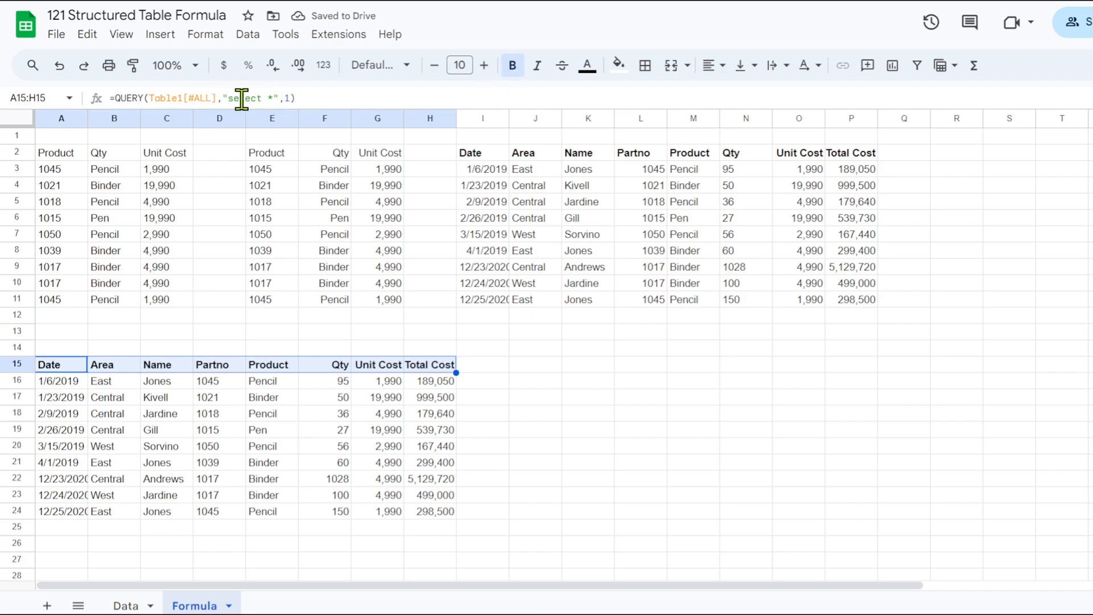
Replace the asterisk in the A15 query with A,B,C,D to select only the first four table columns.
{"action": "left_click", "coordinate": [271, 98]}
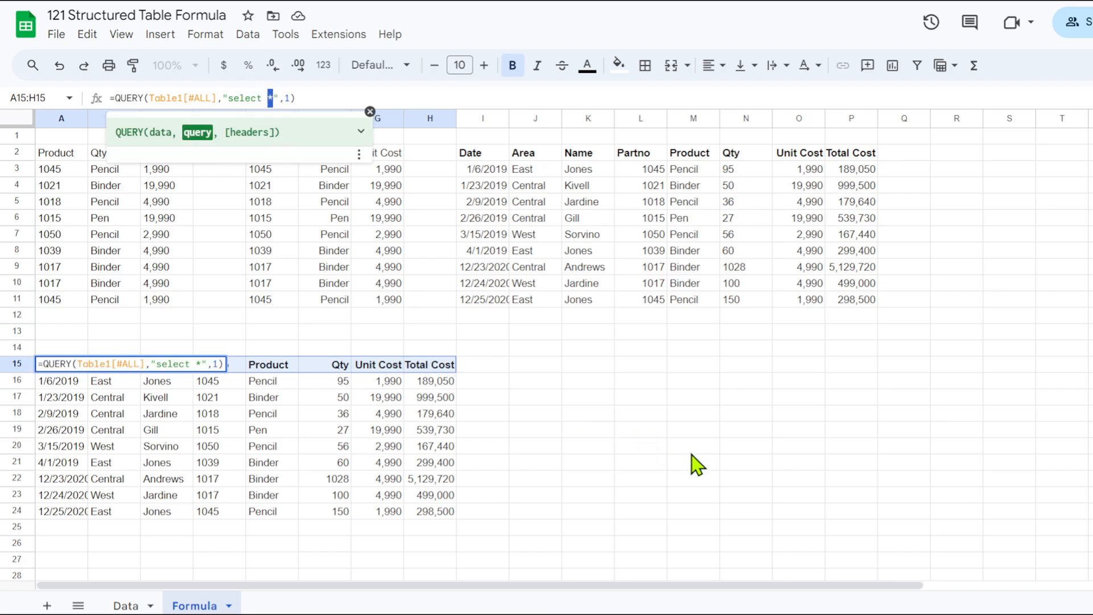
{"action": "type", "text": "A,"}
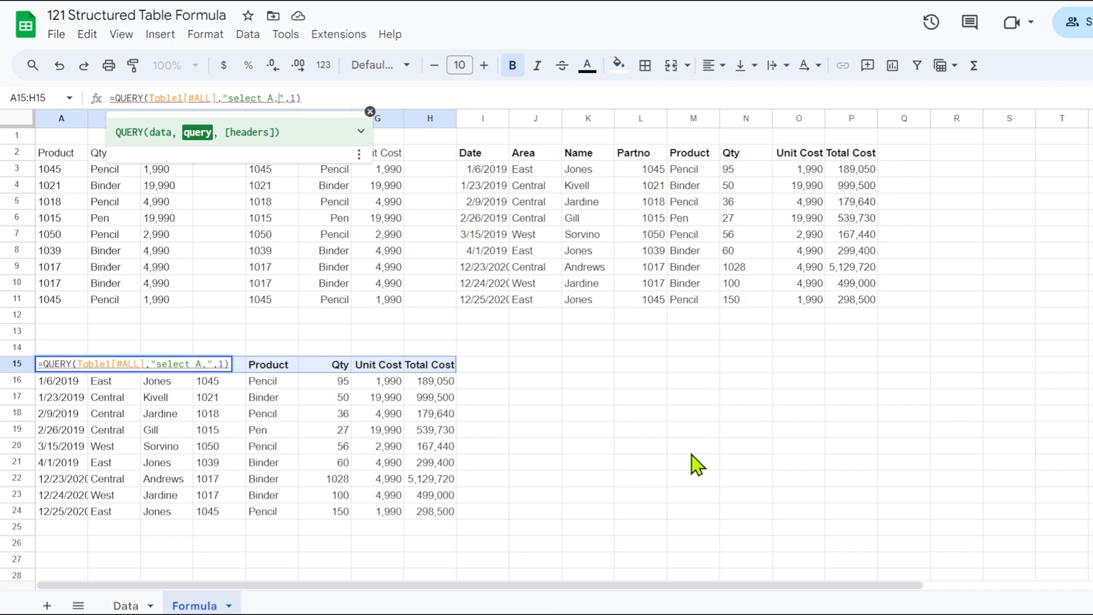
{"action": "type", "text": "B,C,D"}
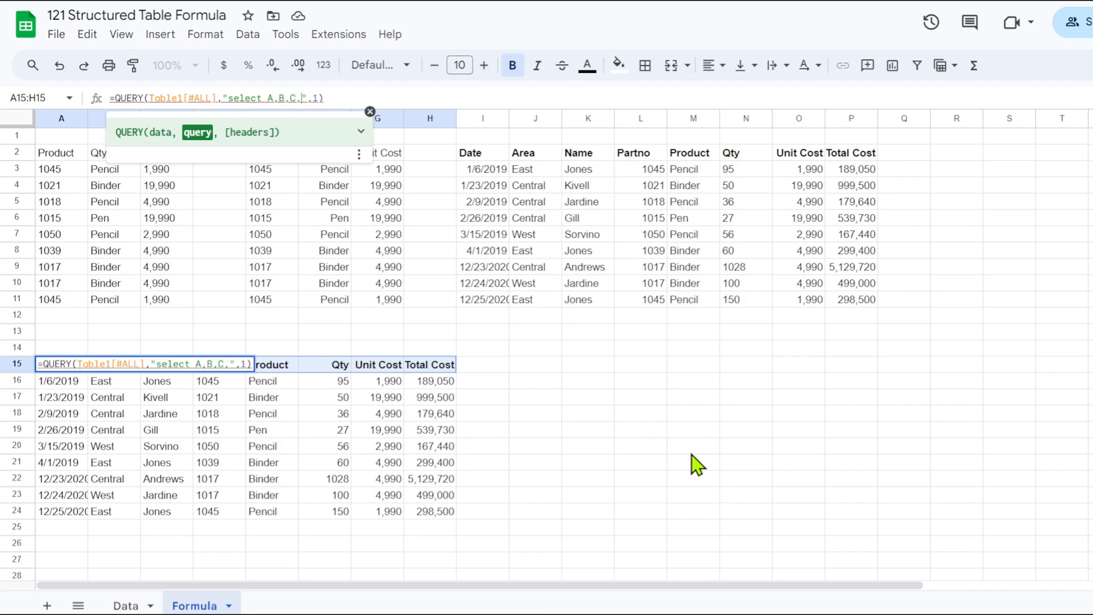
{"action": "key", "text": "Return"}
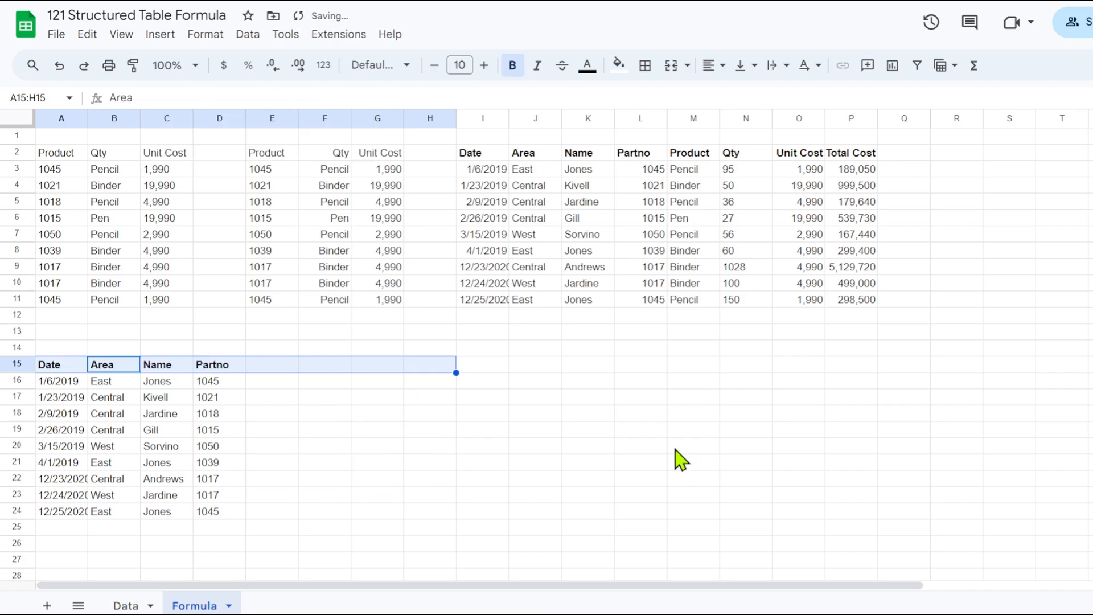
{"action": "left_click", "coordinate": [110, 401]}
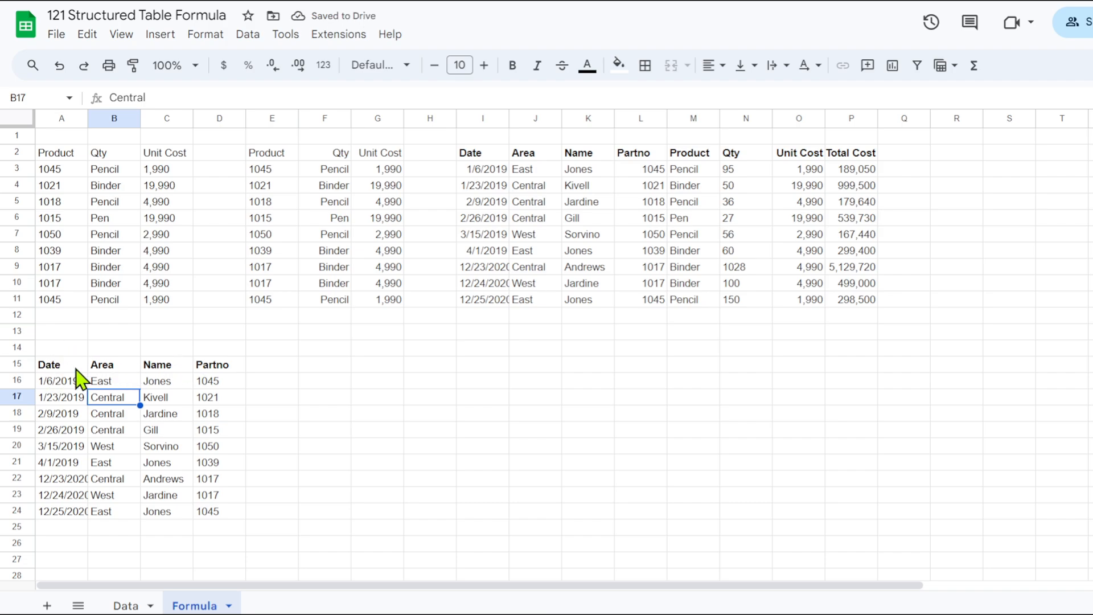
Replace column reference A in the A15 query's select clause with Col1.
{"action": "left_click", "coordinate": [56, 366]}
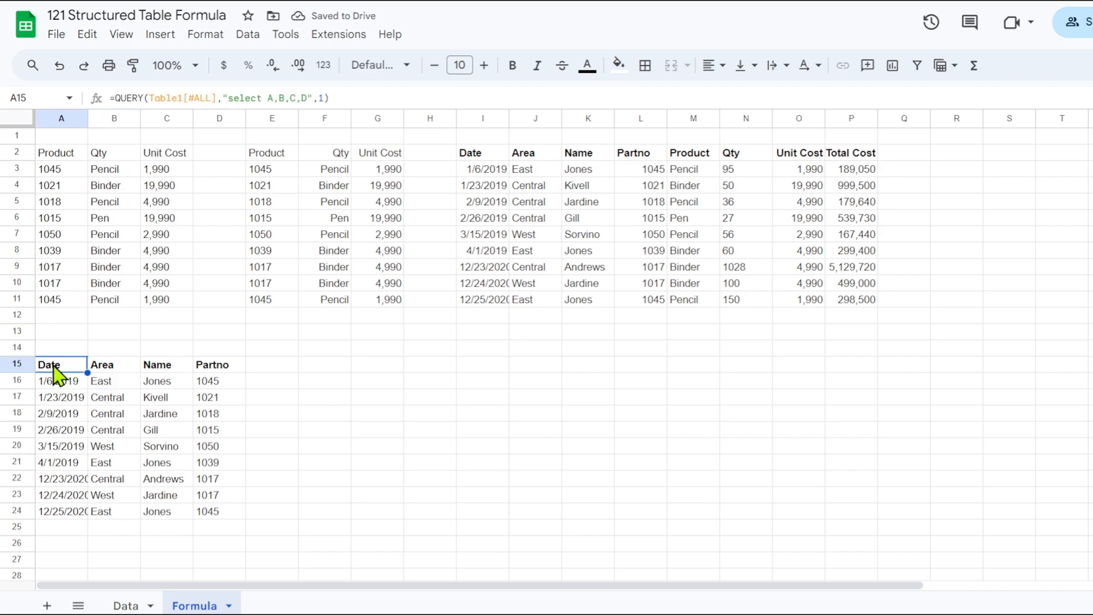
{"action": "double_click", "coordinate": [270, 98]}
{"action": "type", "text": "Col1"}
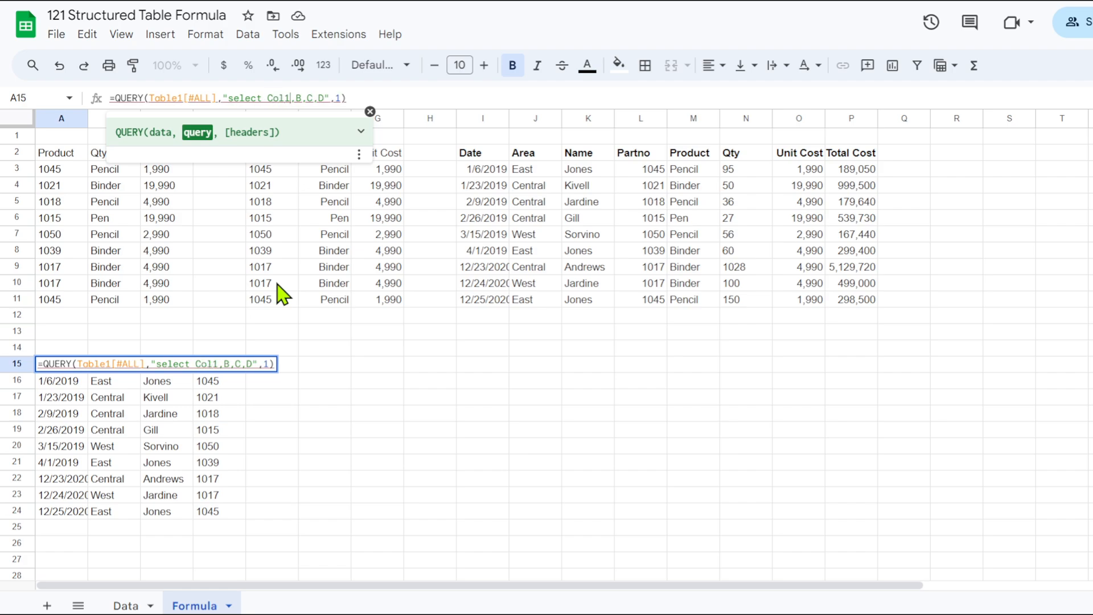
{"action": "key", "text": "Return"}
{"action": "key", "text": "Up"}
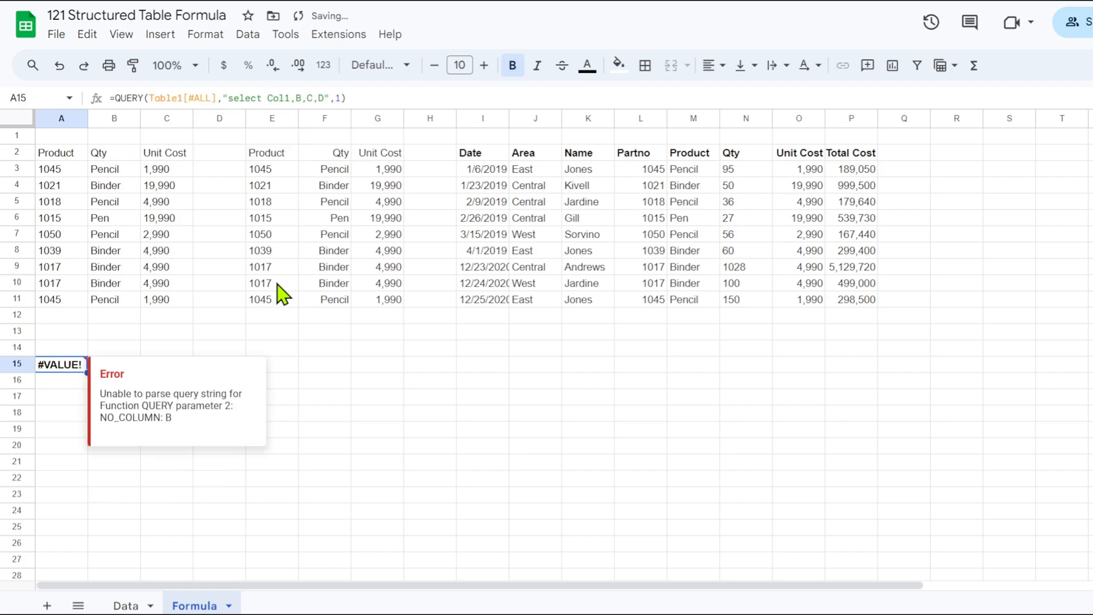
Replace the remaining references B,C,D in the A15 query with Col2,Col3,Col4.
{"action": "double_click", "coordinate": [297, 98]}
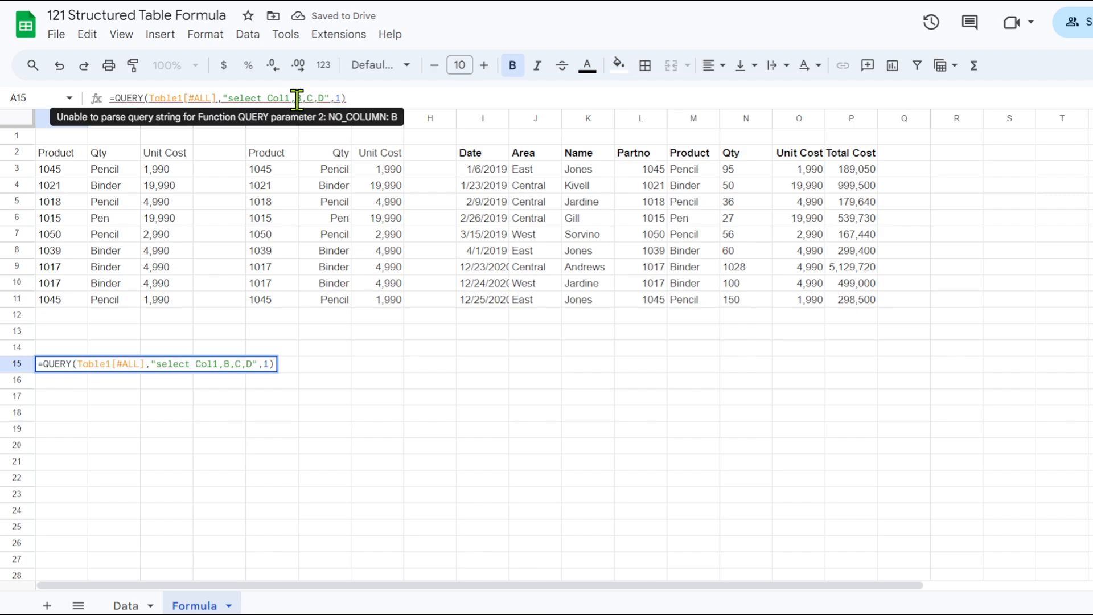
{"action": "type", "text": "Col2,C"}
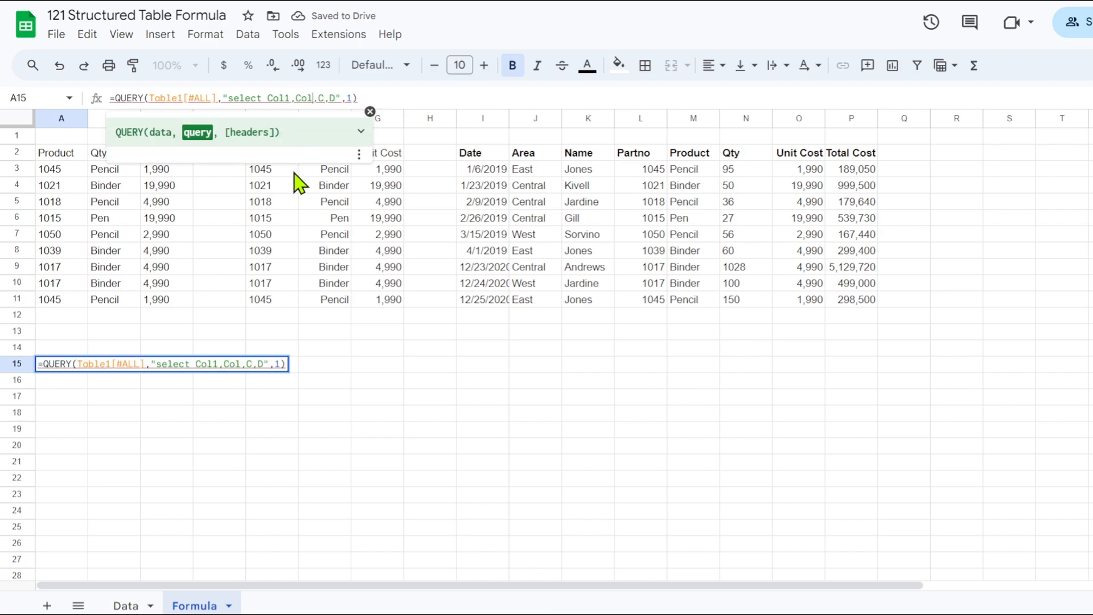
{"action": "type", "text": "ol3"}
{"action": "key", "text": "Right"}
{"action": "type", "text": "Co"}
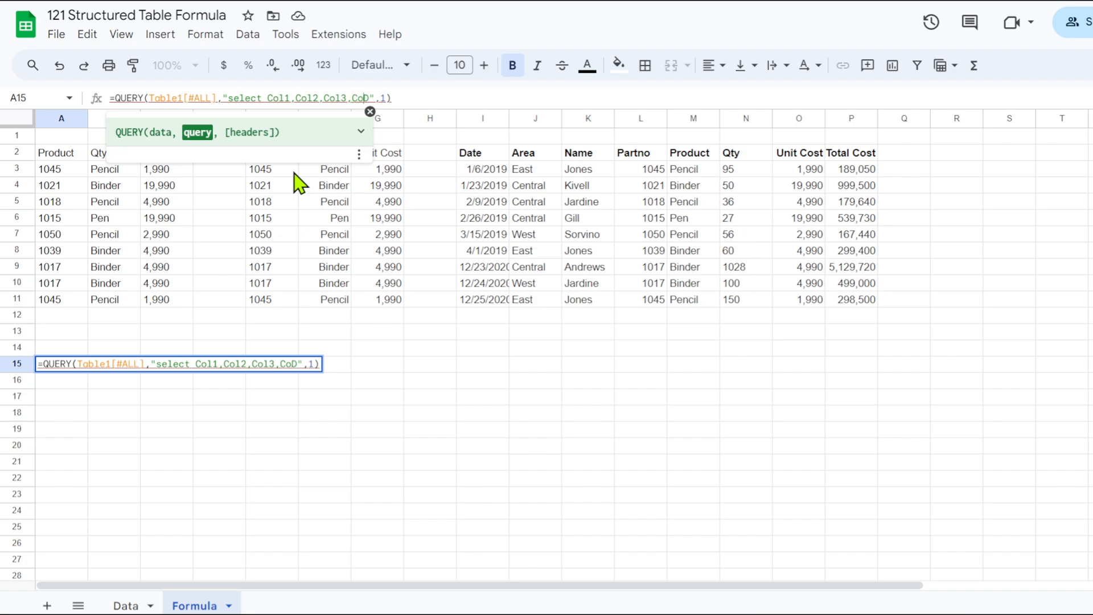
{"action": "type", "text": "l4"}
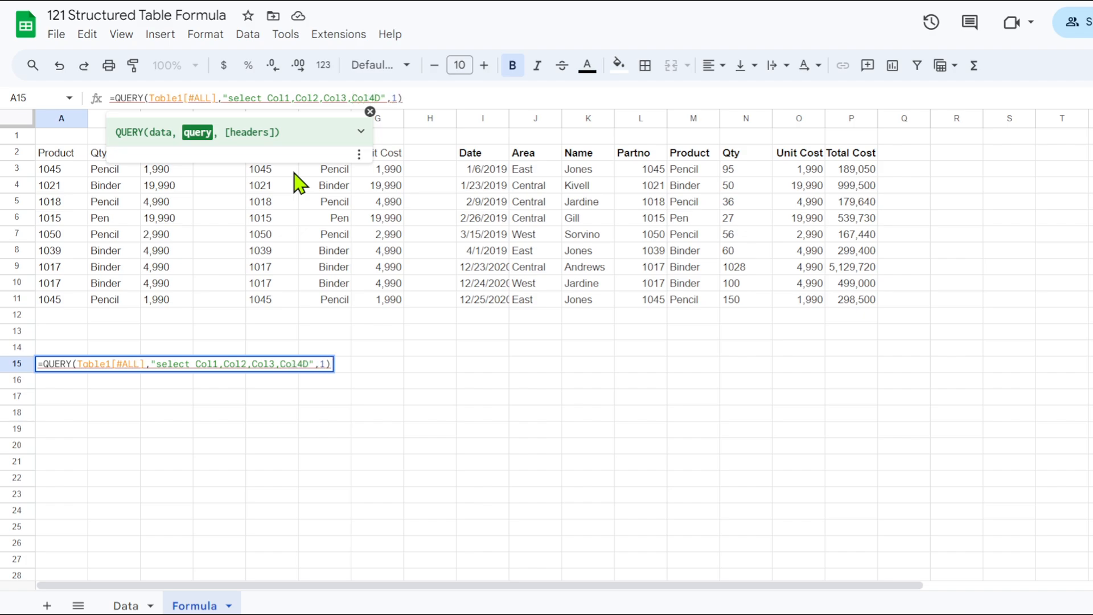
{"action": "key", "text": "Delete"}
{"action": "key", "text": "Return"}
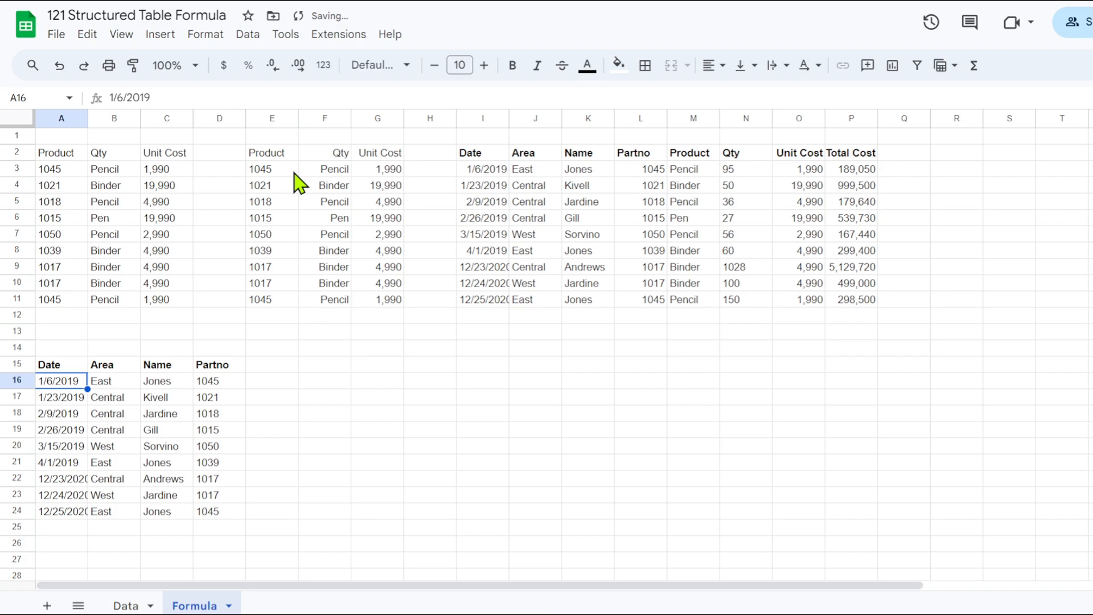
{"action": "left_click", "coordinate": [65, 369]}
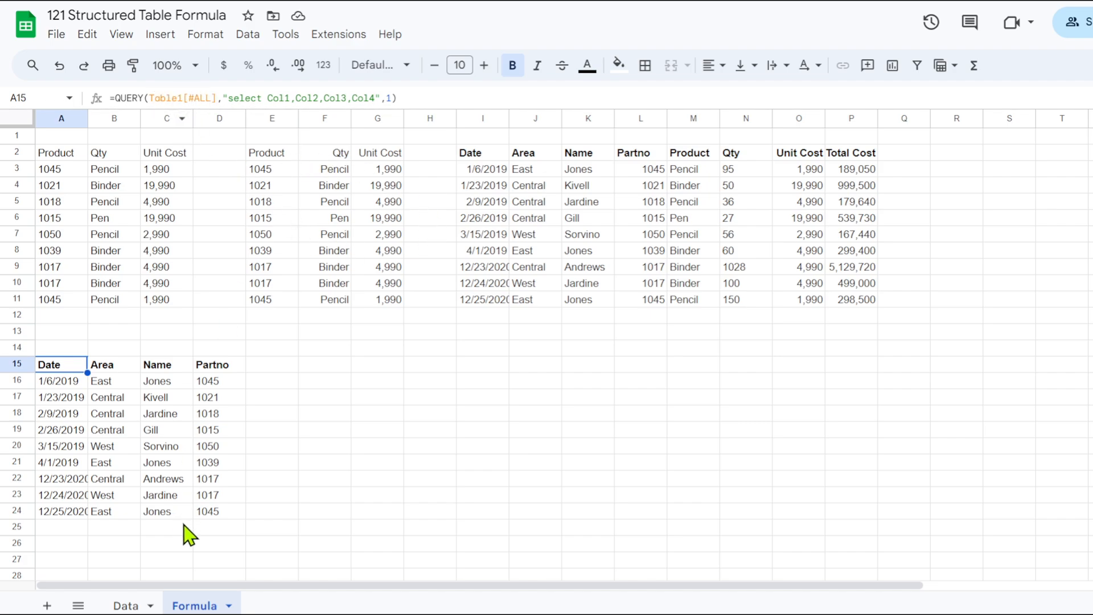
{"action": "left_click", "coordinate": [126, 605]}
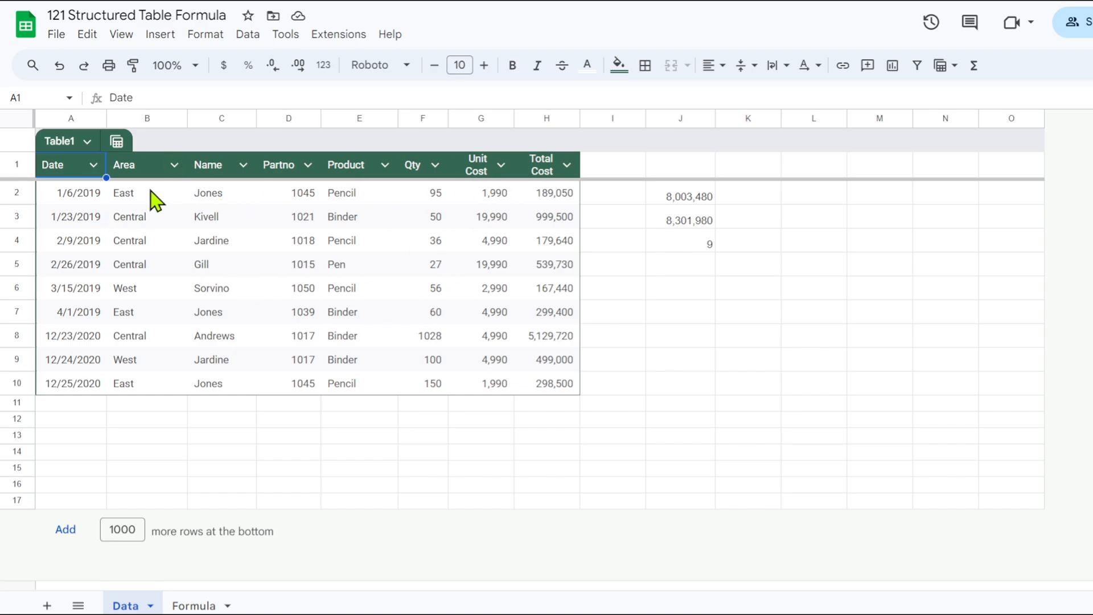
{"action": "left_click", "coordinate": [197, 605]}
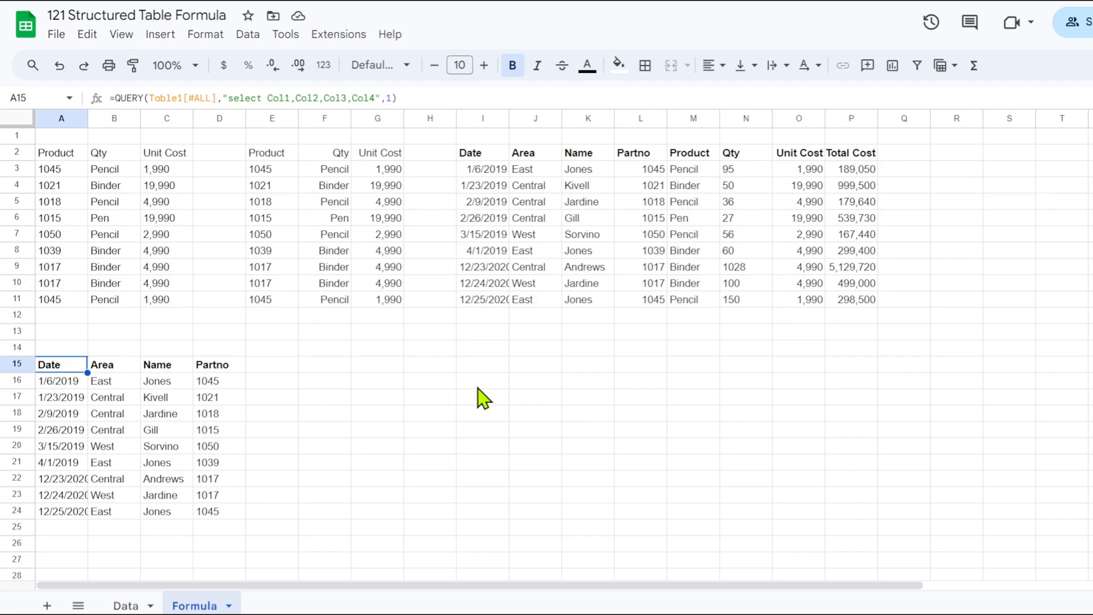
{"action": "left_click", "coordinate": [122, 605]}
{"action": "left_click", "coordinate": [274, 268]}
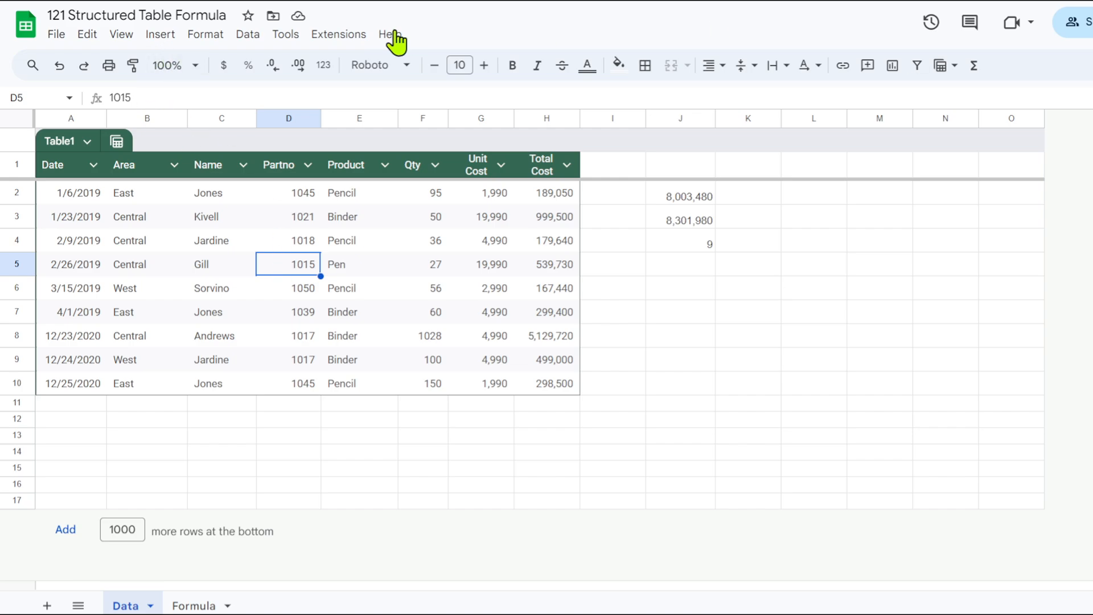
{"action": "left_click", "coordinate": [152, 35]}
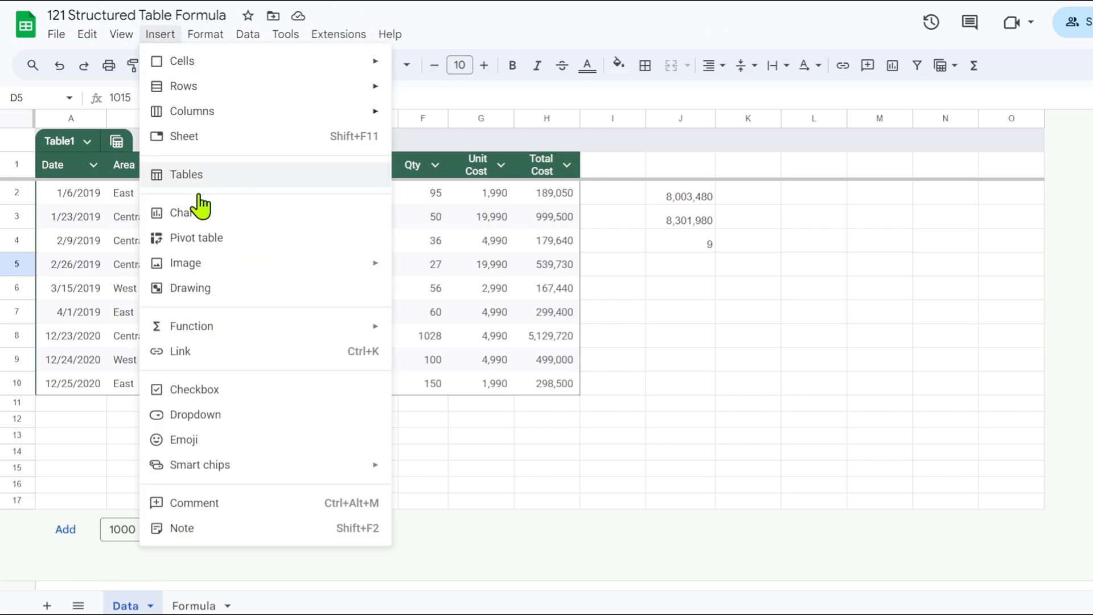
{"action": "left_click", "coordinate": [468, 273]}
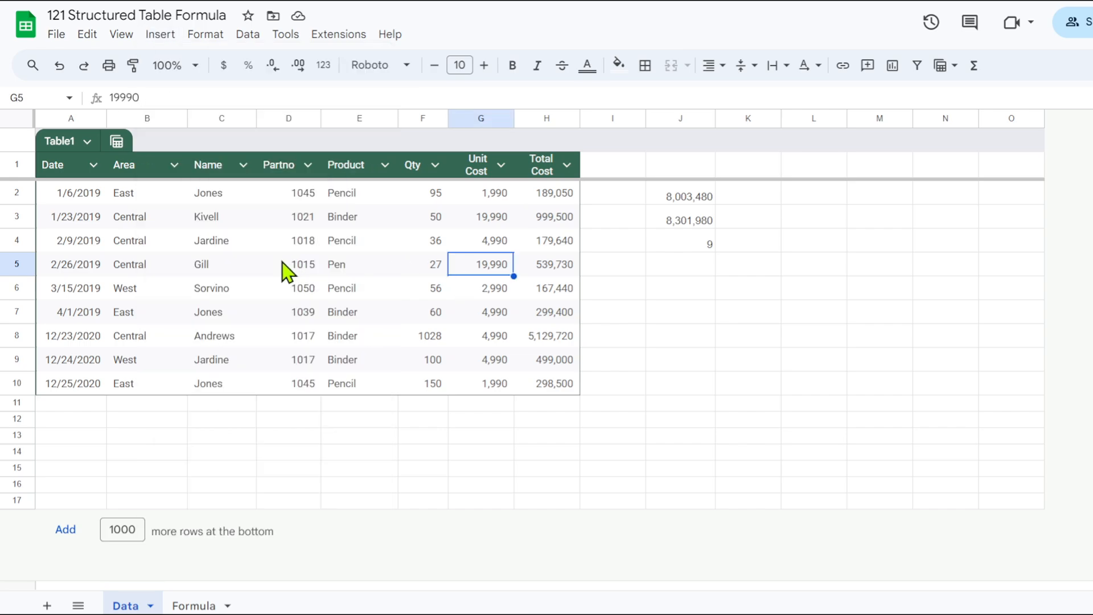
{"action": "left_click", "coordinate": [251, 273]}
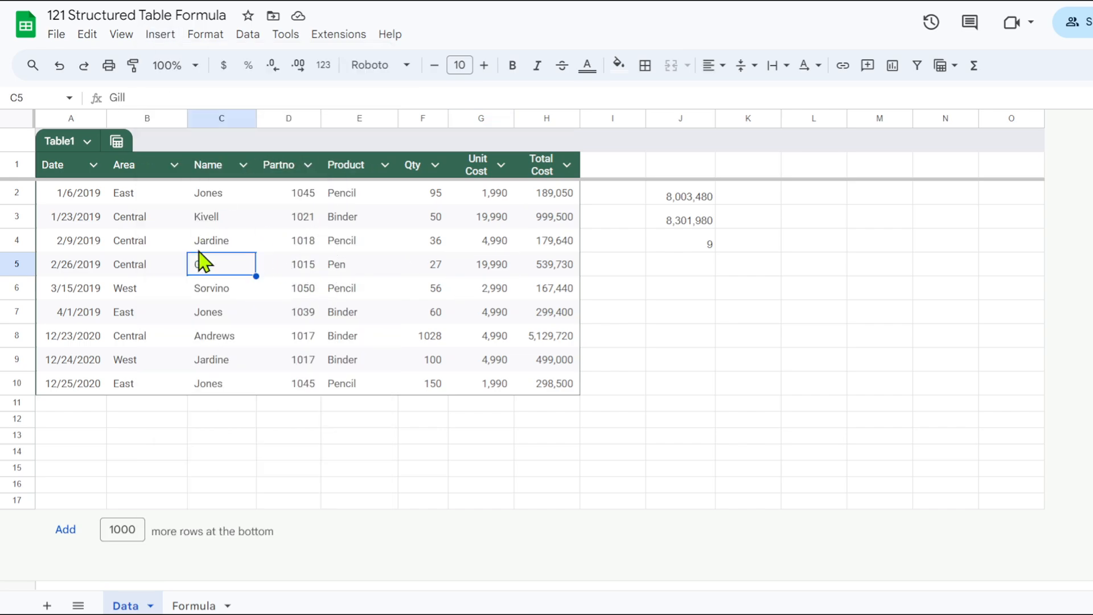
{"action": "left_click", "coordinate": [202, 35]}
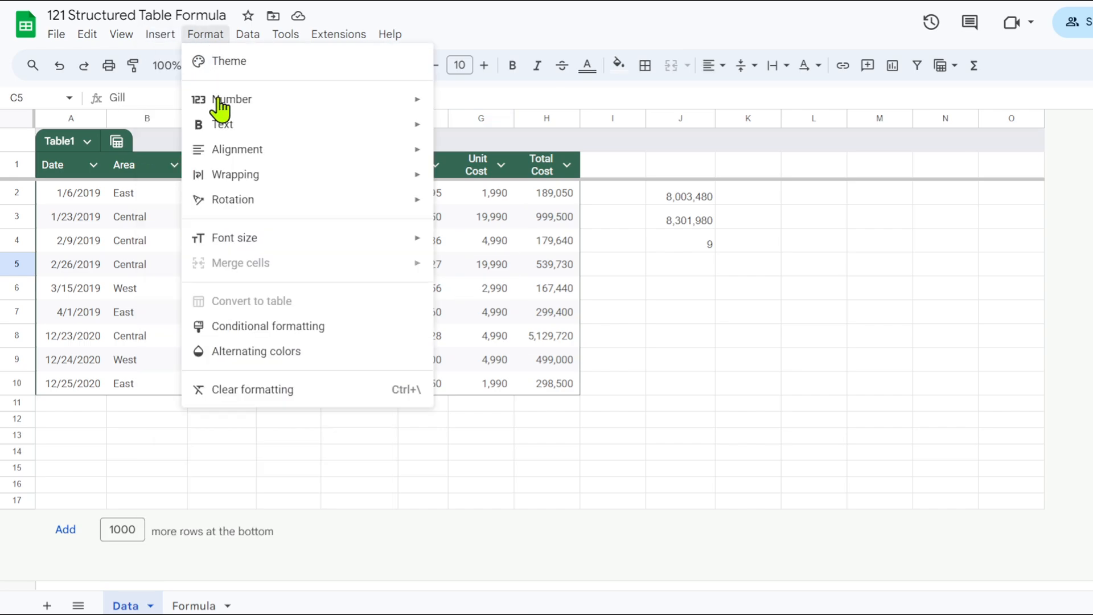
{"action": "left_click", "coordinate": [162, 35]}
{"action": "left_click", "coordinate": [159, 35]}
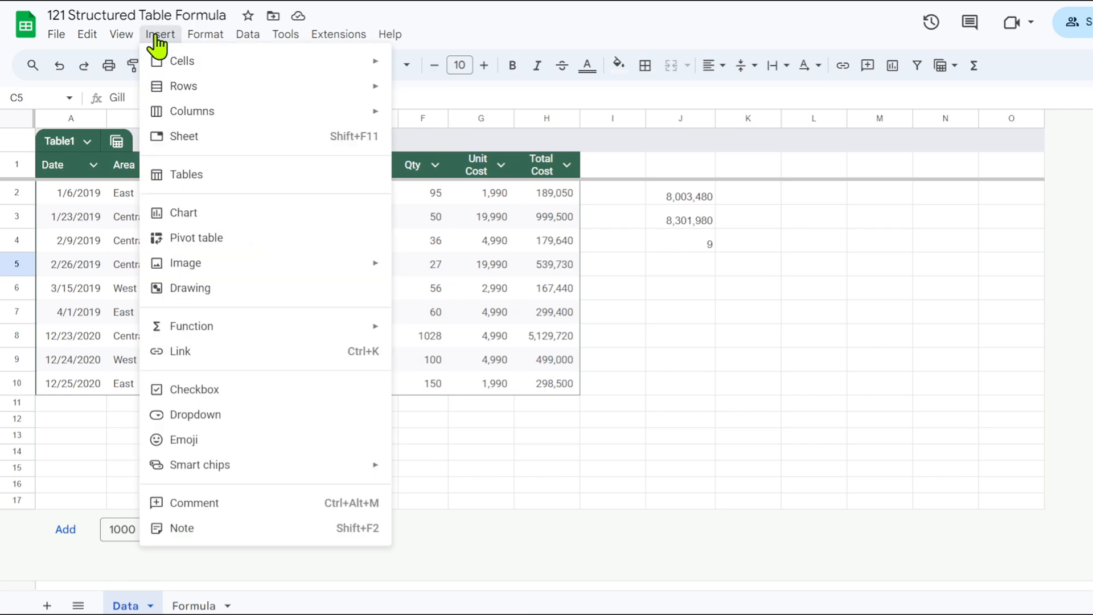
Create a pivot table from Table1 on a new sheet.
{"action": "left_click", "coordinate": [199, 244]}
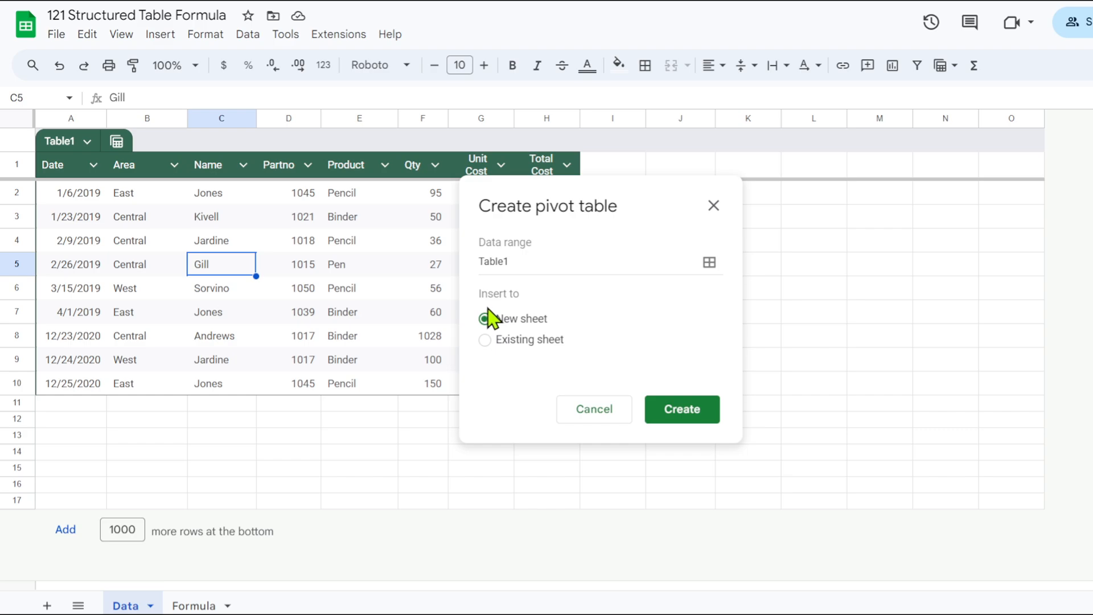
{"action": "left_click", "coordinate": [683, 420]}
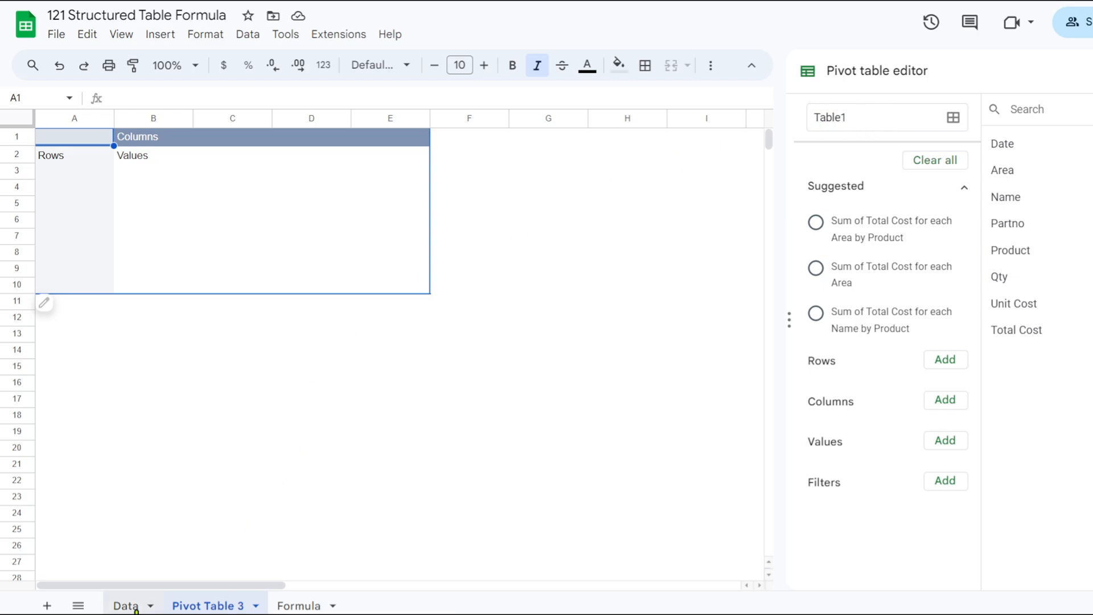
{"action": "left_click", "coordinate": [127, 605]}
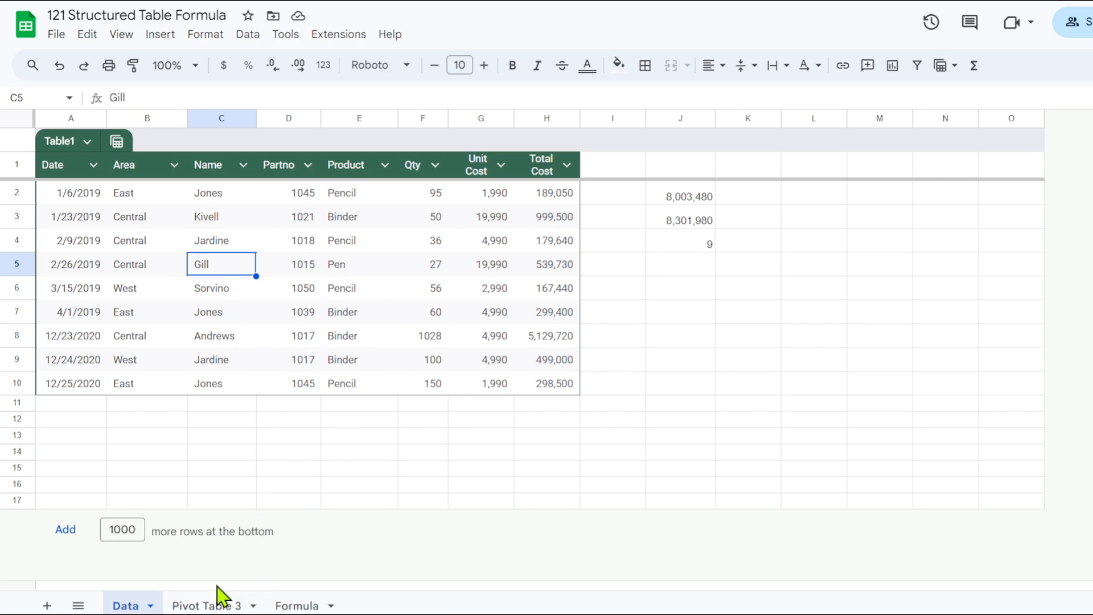
{"action": "left_click", "coordinate": [218, 603]}
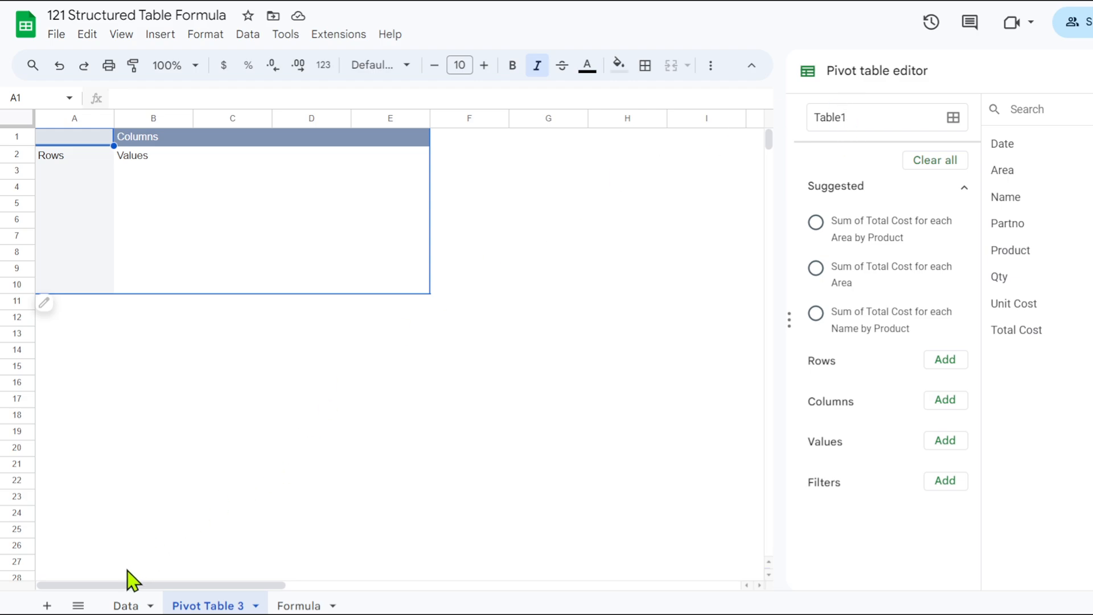
{"action": "left_click", "coordinate": [126, 605]}
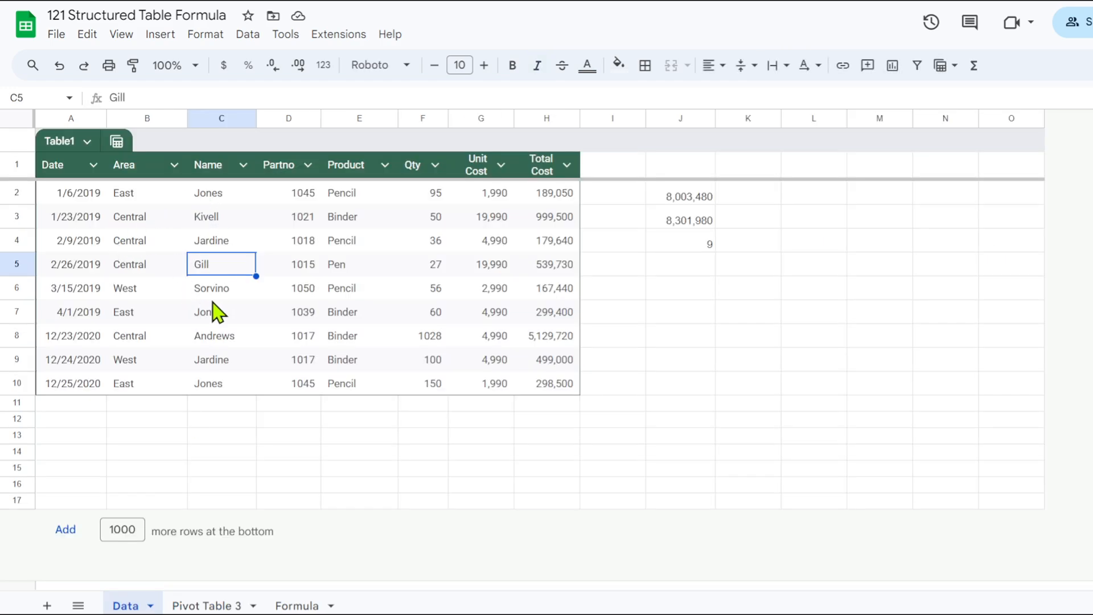
{"action": "left_click", "coordinate": [219, 604]}
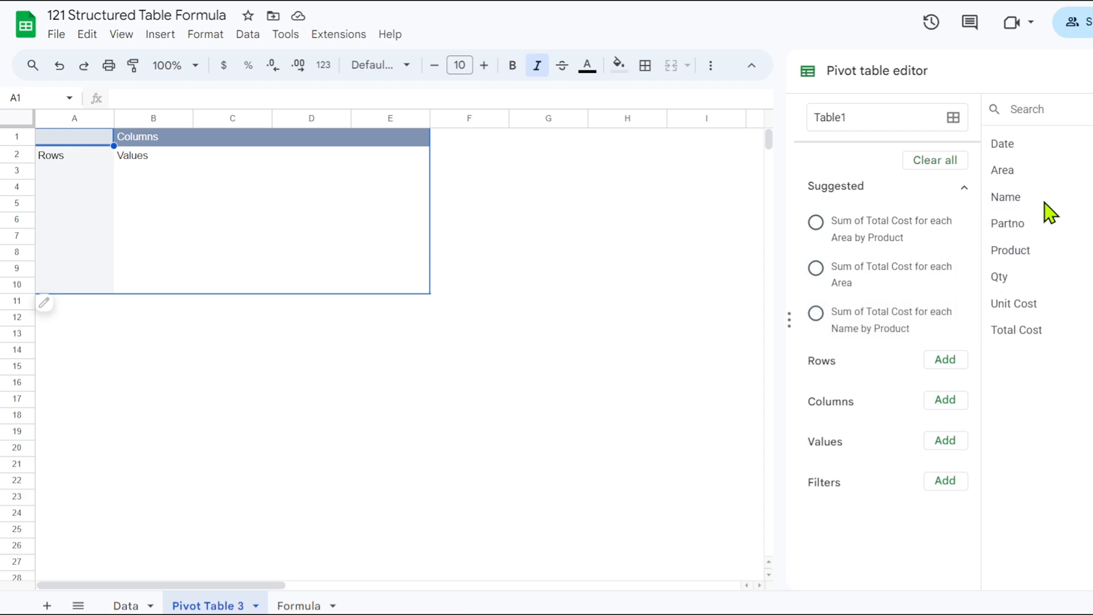
Add Partno and Product as rows and Qty and Total Cost as values in the pivot table.
{"action": "left_click_drag", "start_coordinate": [1027, 222], "coordinate": [849, 390]}
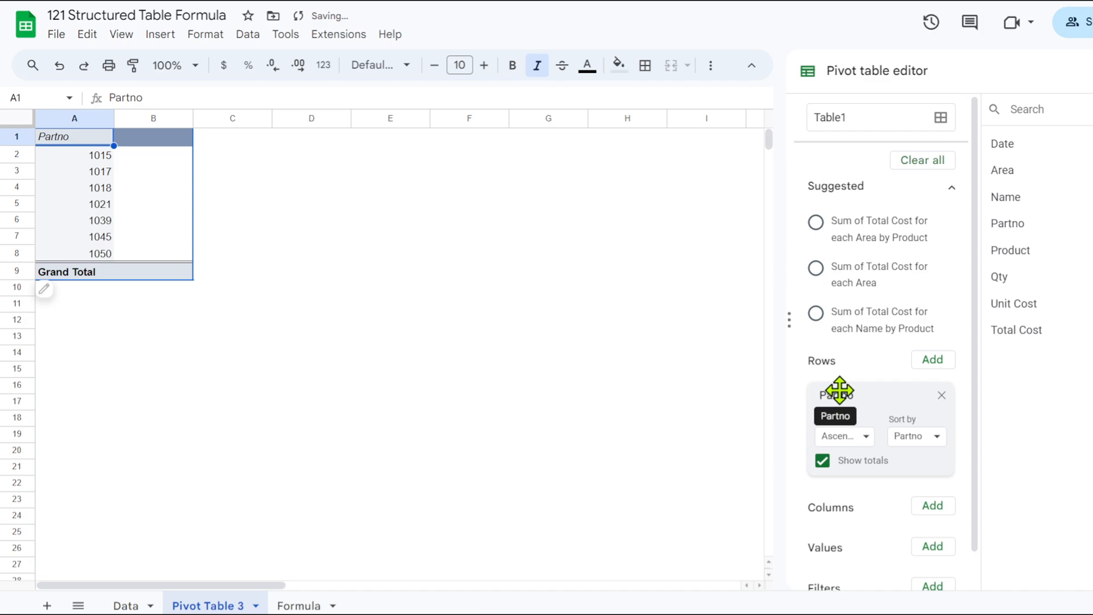
{"action": "scroll", "coordinate": [859, 398], "scroll_direction": "down", "scroll_amount": 1}
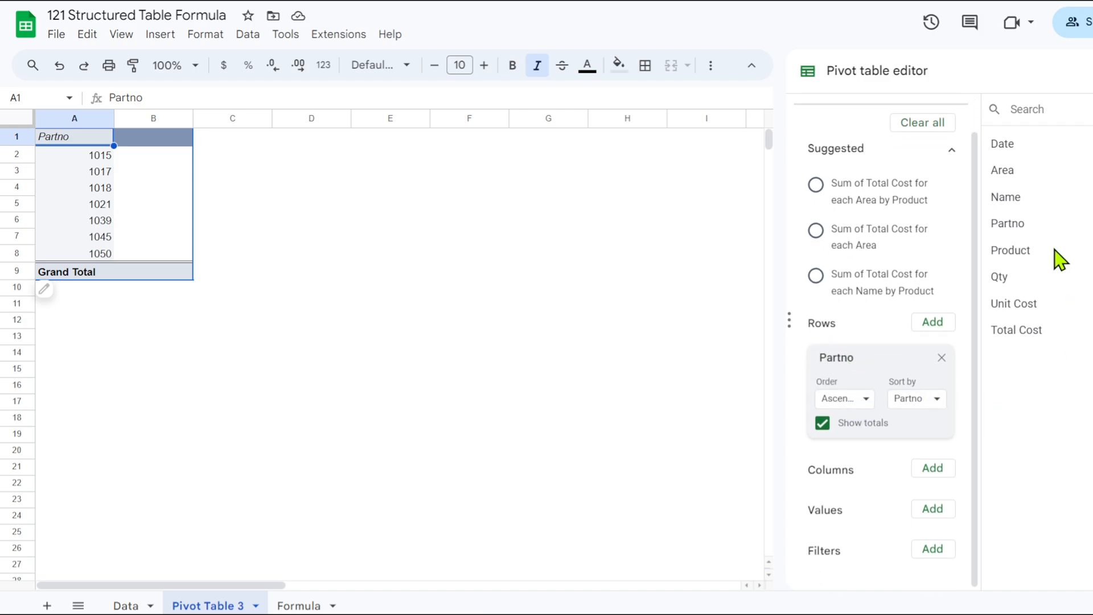
{"action": "left_click_drag", "start_coordinate": [1029, 252], "coordinate": [836, 456]}
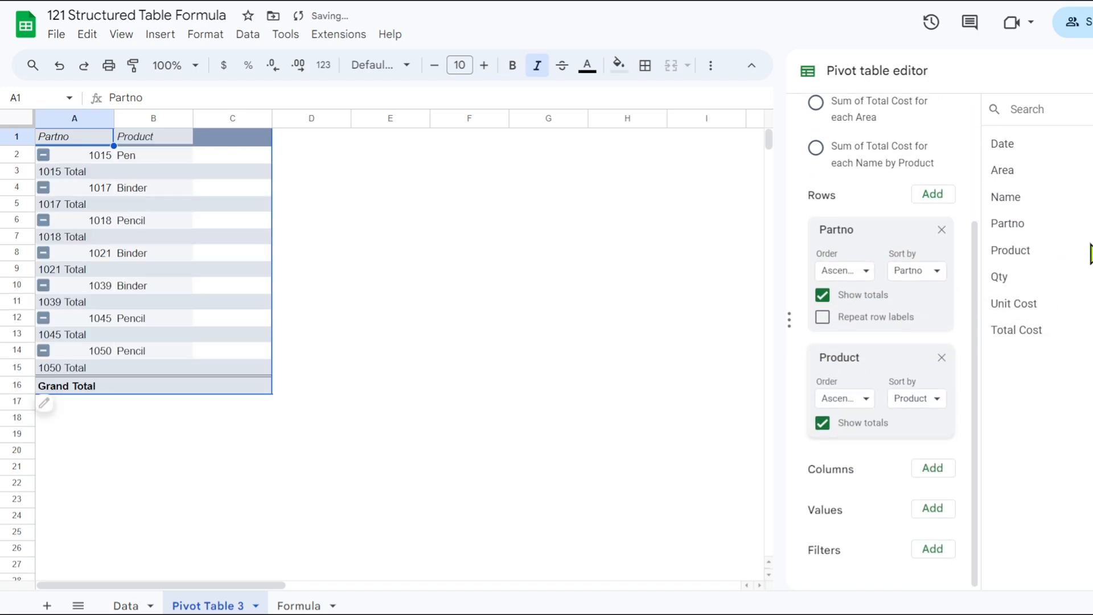
{"action": "left_click_drag", "start_coordinate": [1014, 283], "coordinate": [811, 540]}
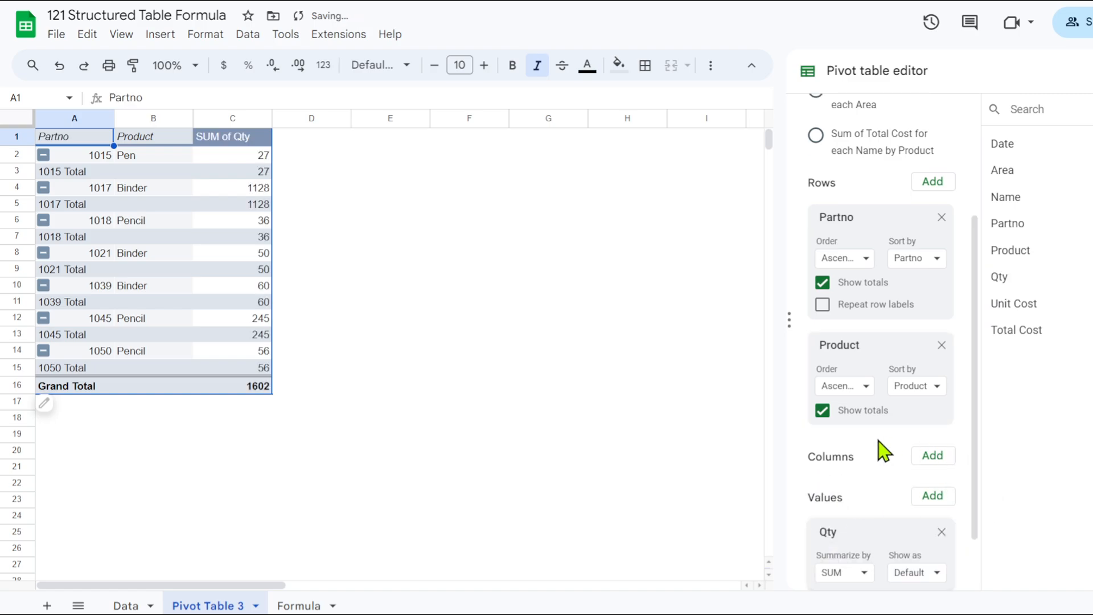
{"action": "left_click_drag", "start_coordinate": [1035, 340], "coordinate": [849, 535]}
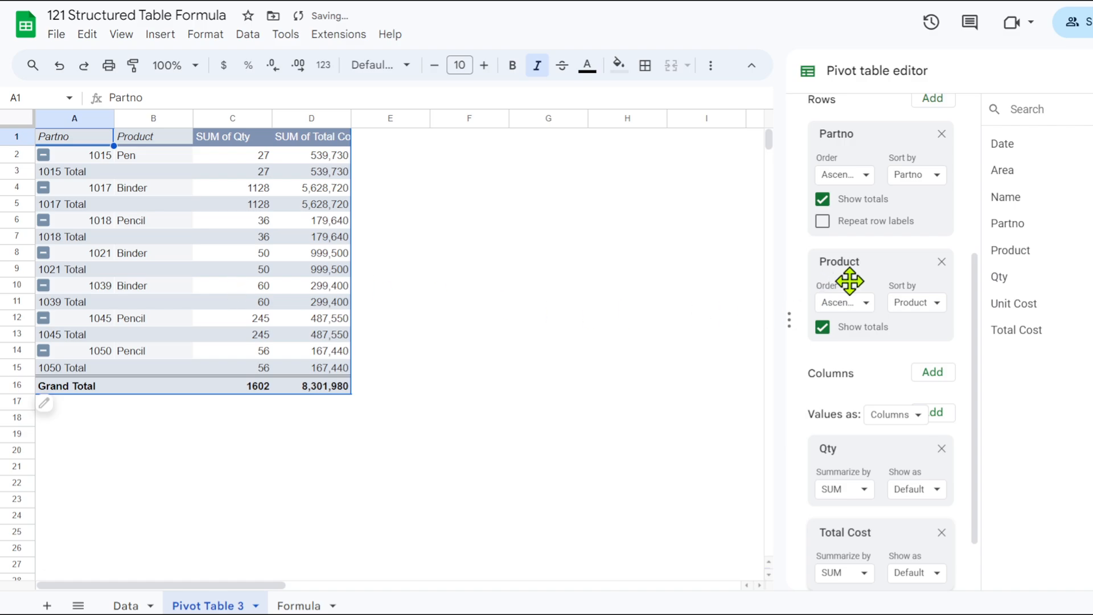
Turn off totals for both row fields, Partno and Product, and turn them back on for Partno only.
{"action": "scroll", "coordinate": [850, 281], "scroll_direction": "up", "scroll_amount": 5}
{"action": "scroll", "coordinate": [850, 312], "scroll_direction": "down", "scroll_amount": 4}
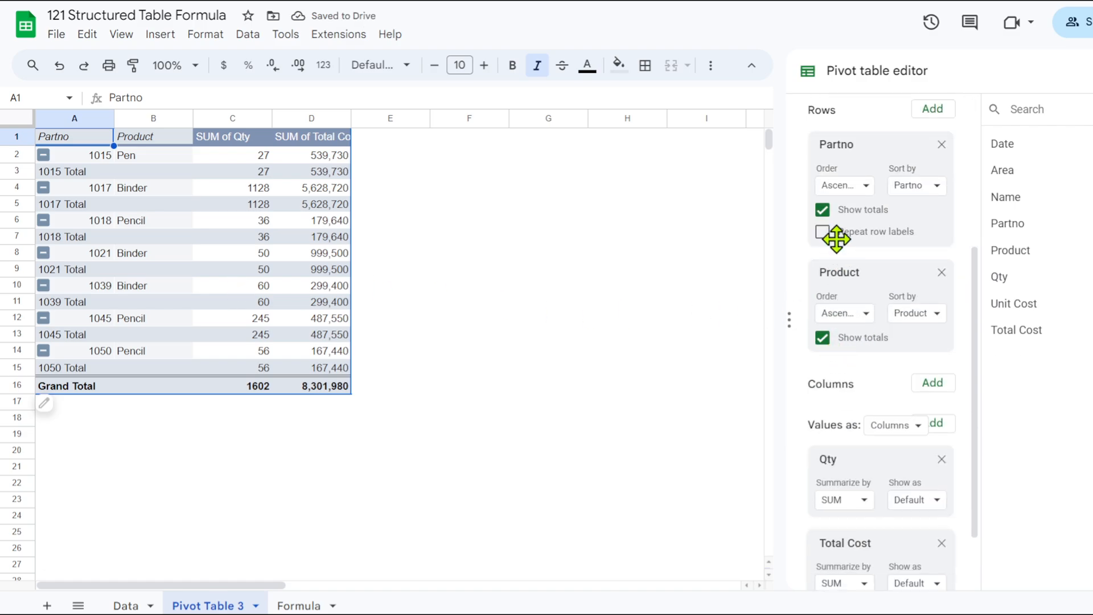
{"action": "left_click", "coordinate": [822, 210]}
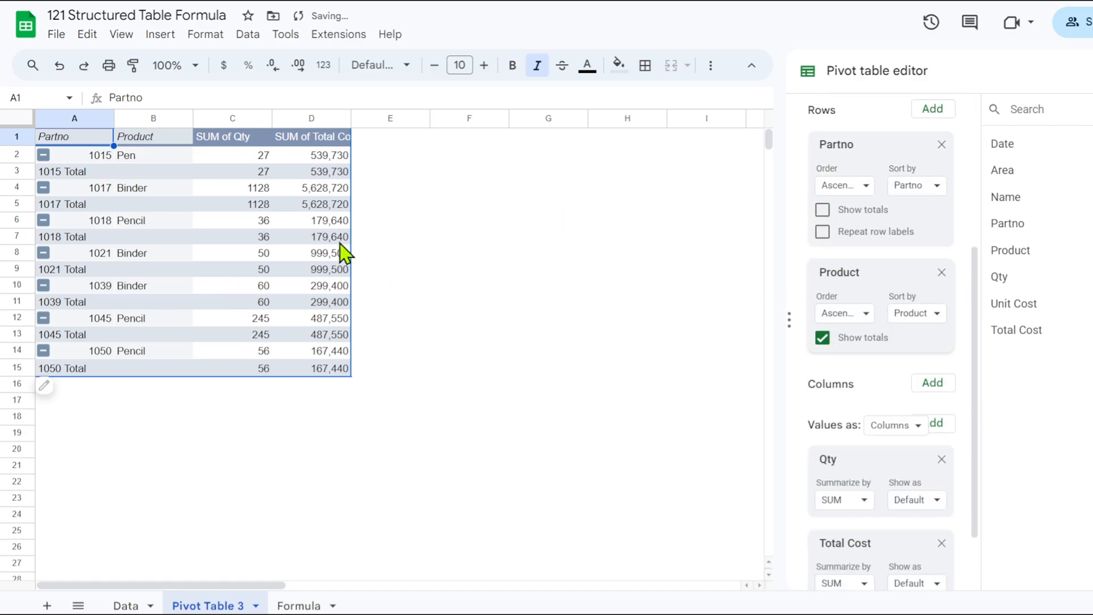
{"action": "left_click", "coordinate": [822, 338]}
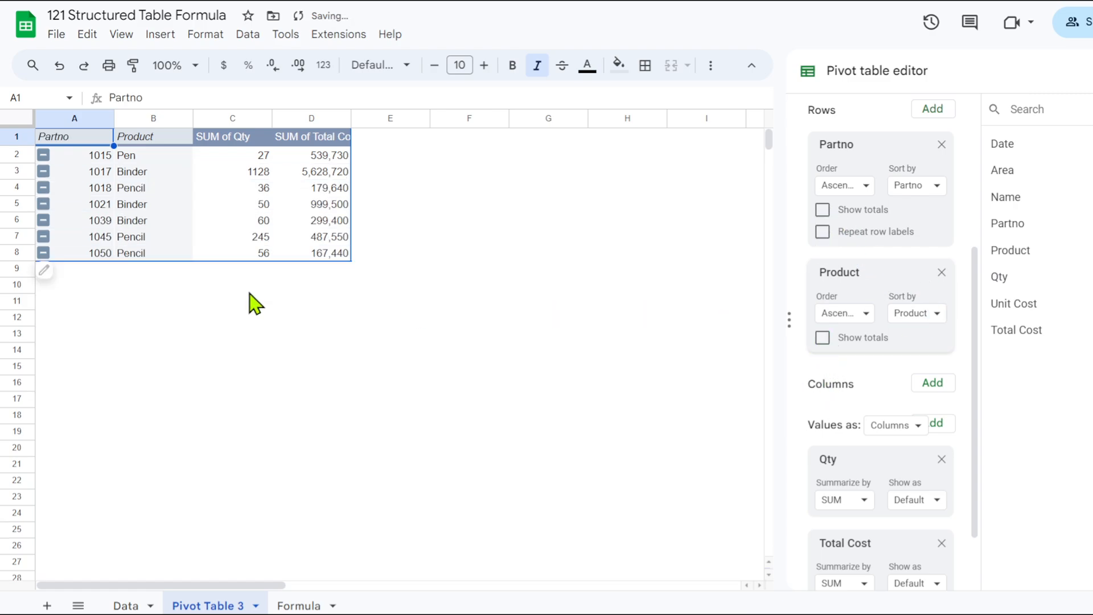
{"action": "left_click", "coordinate": [823, 210]}
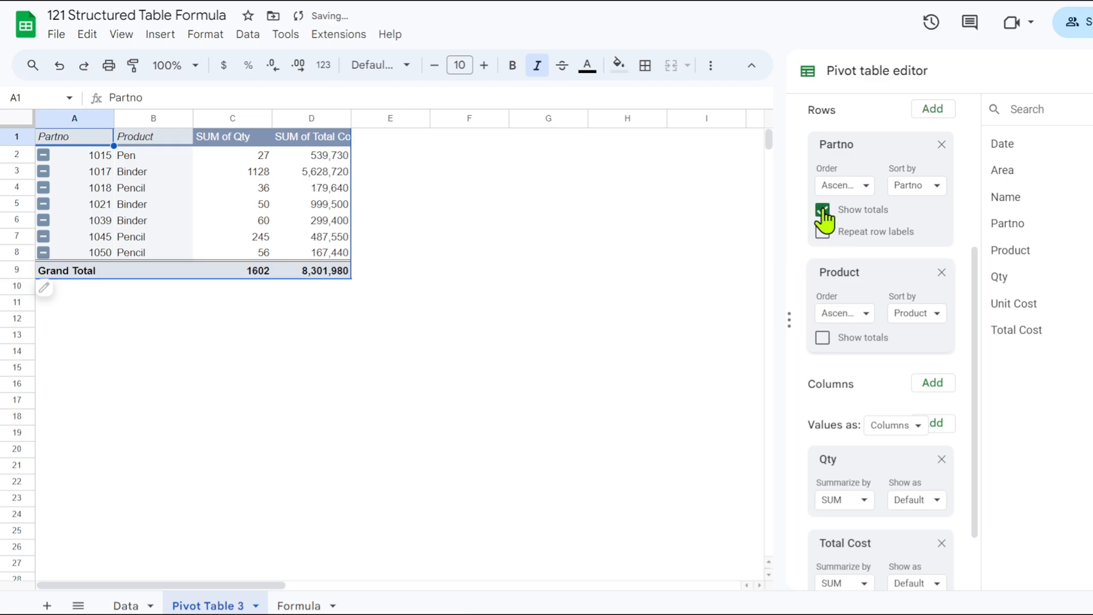
{"action": "left_click", "coordinate": [243, 303]}
{"action": "left_click", "coordinate": [216, 219]}
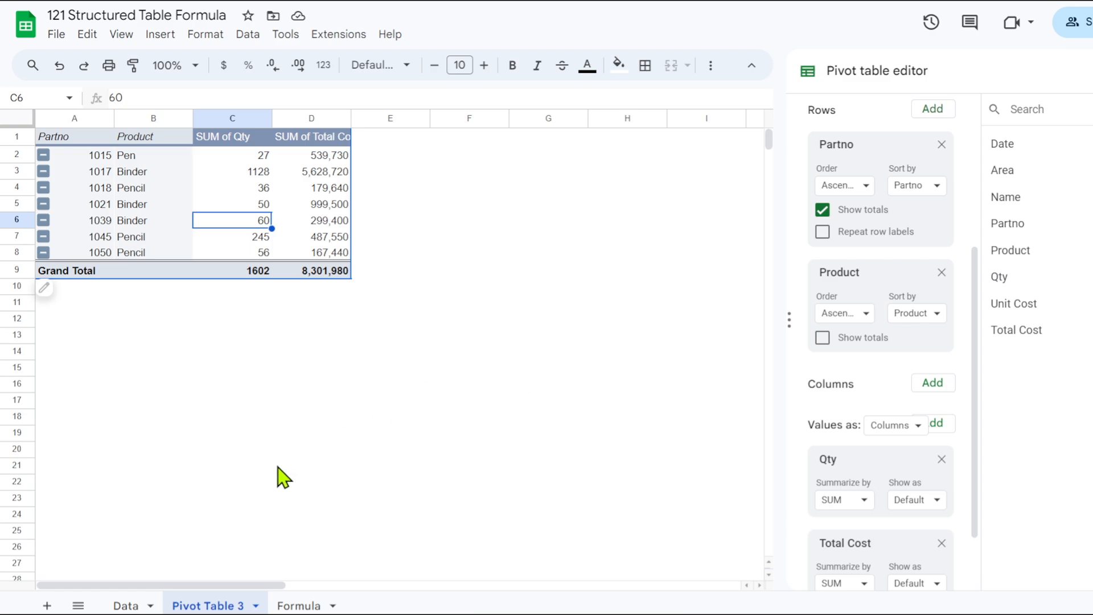
Start the formula =tab in F14 of the Formula sheet to review the available Table1 references, leaving the cell empty.
{"action": "left_click", "coordinate": [298, 606]}
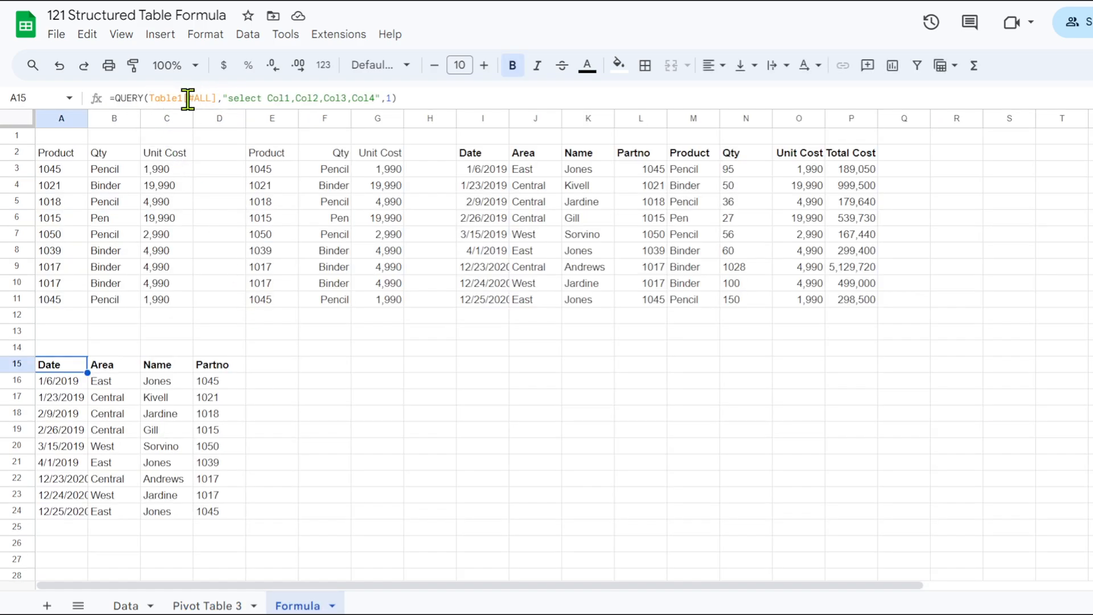
{"action": "left_click", "coordinate": [342, 348]}
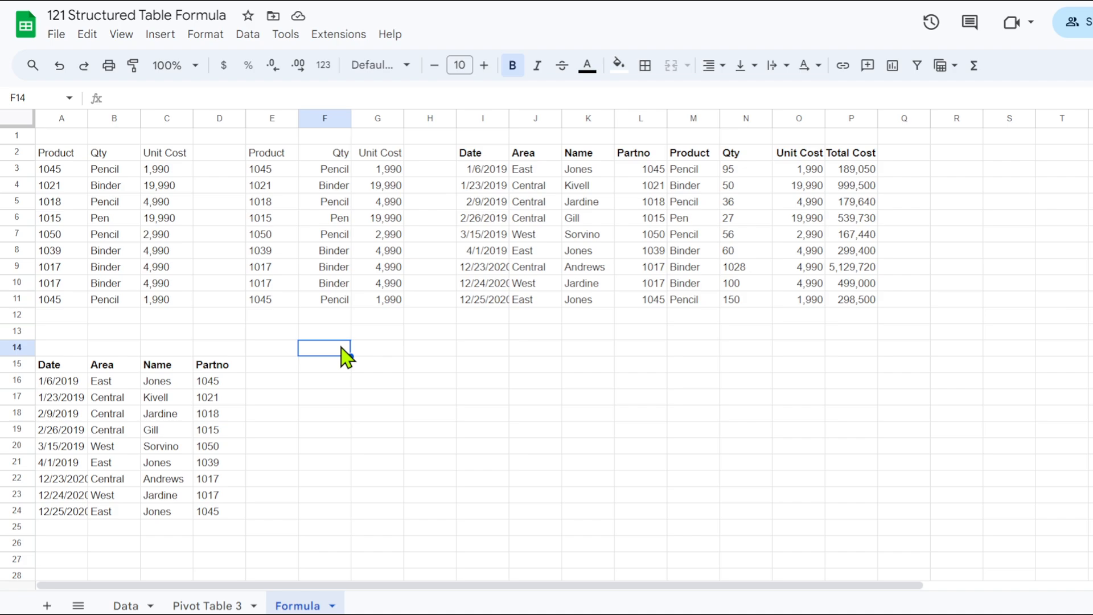
{"action": "type", "text": "="}
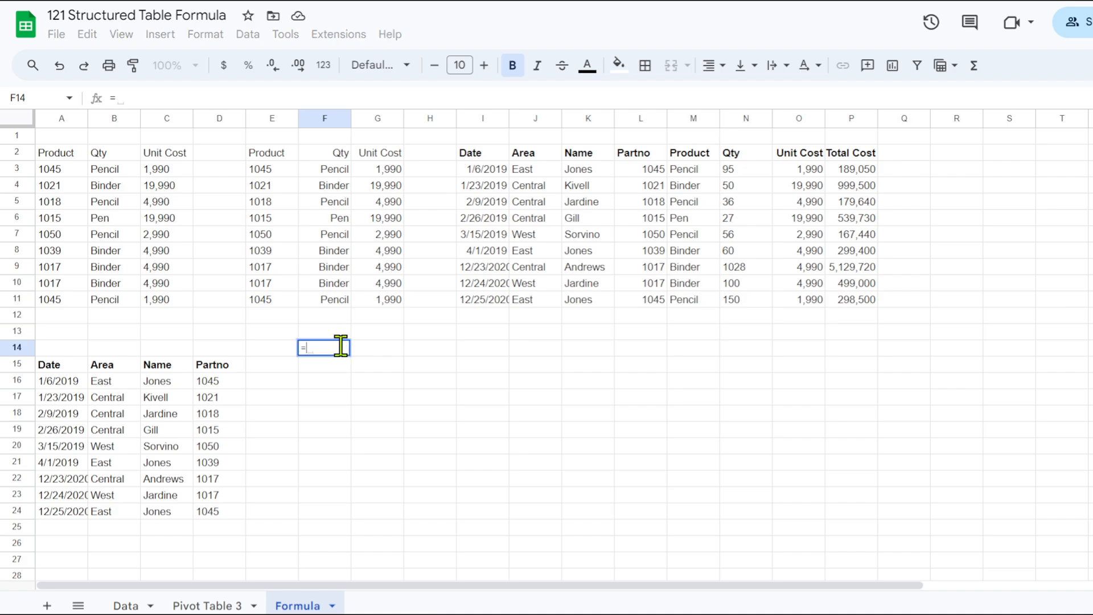
{"action": "type", "text": "tab"}
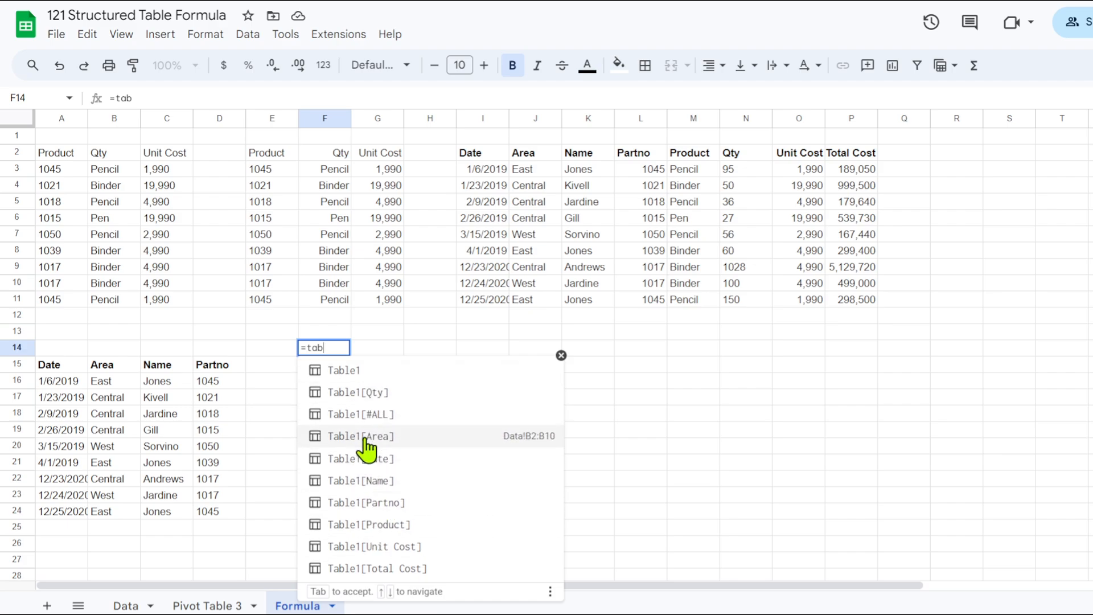
{"action": "key", "text": "Return"}
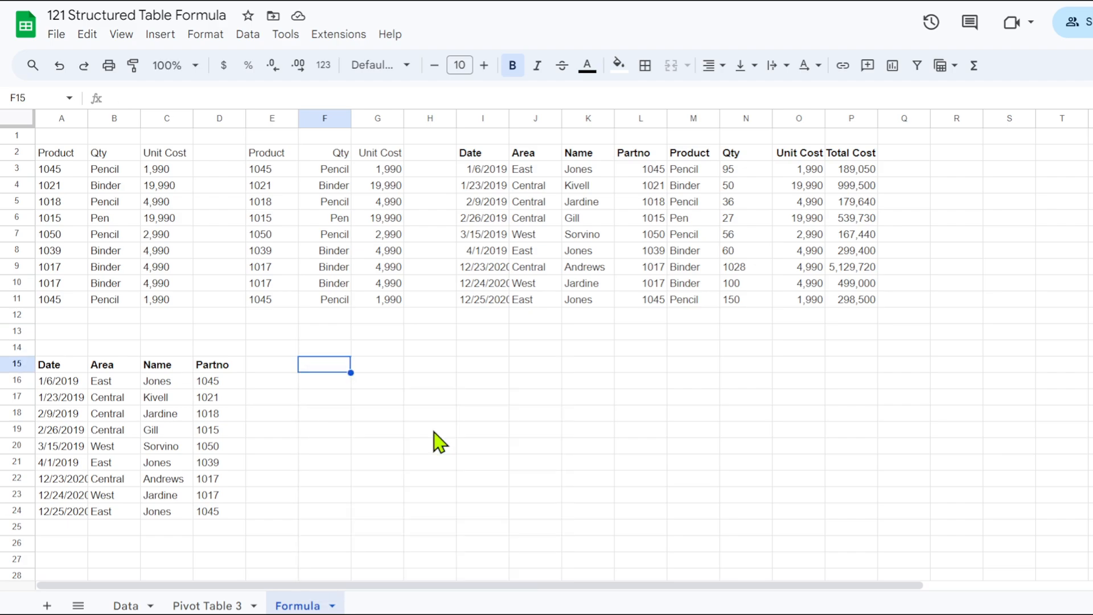